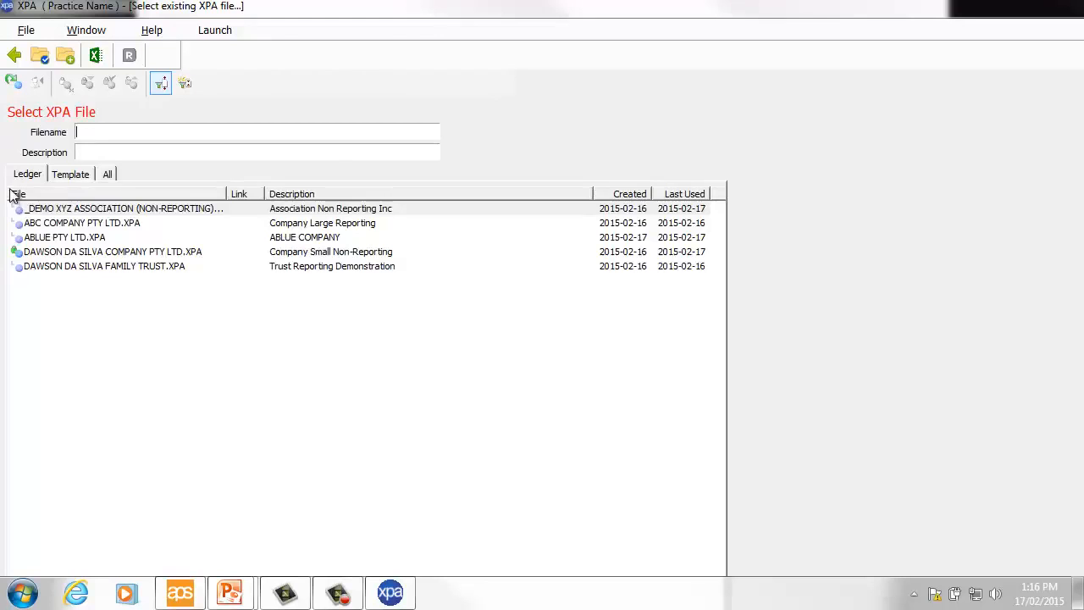
- Look through the XPA template files, and open the family trust ledger described as Trust Reporting Demonstration
click(58, 177)
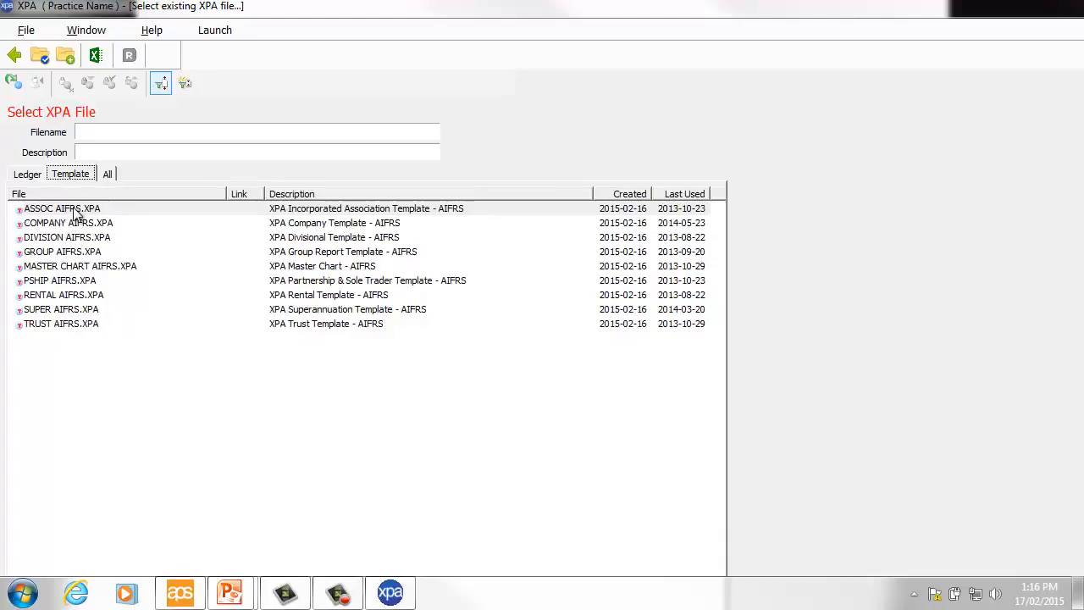
click(33, 176)
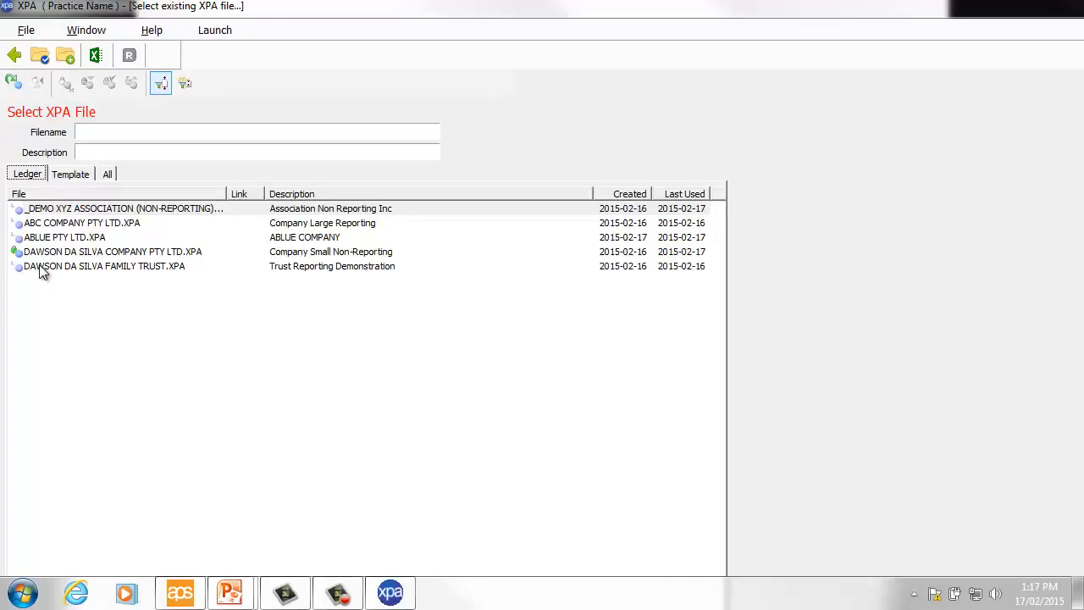
double_click(98, 266)
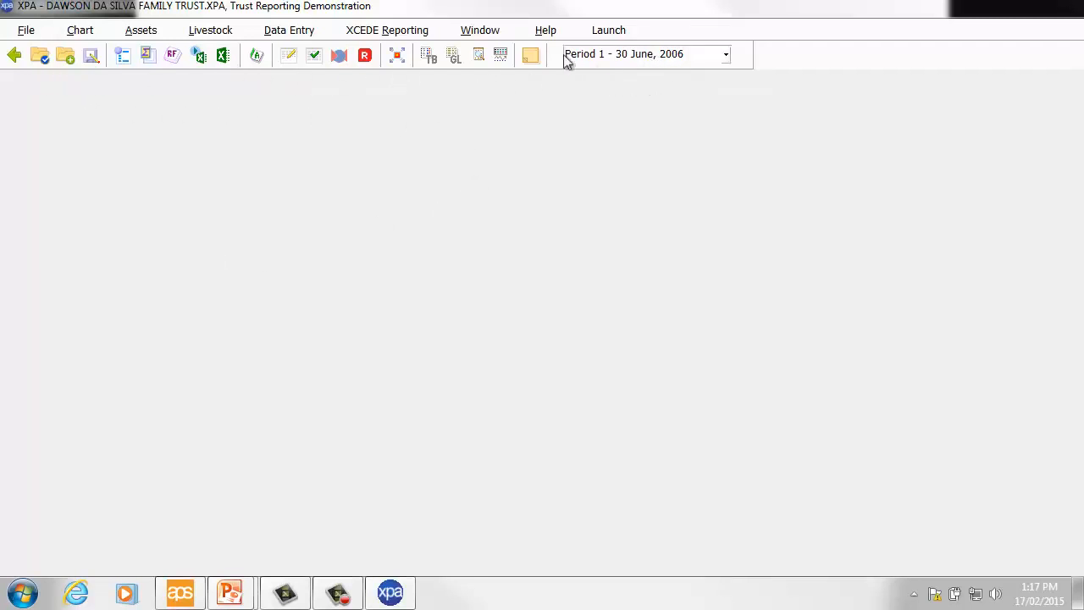
- View the Activity by Entry Type report for the trust ledger in the Report Selector, and close the report window
click(430, 59)
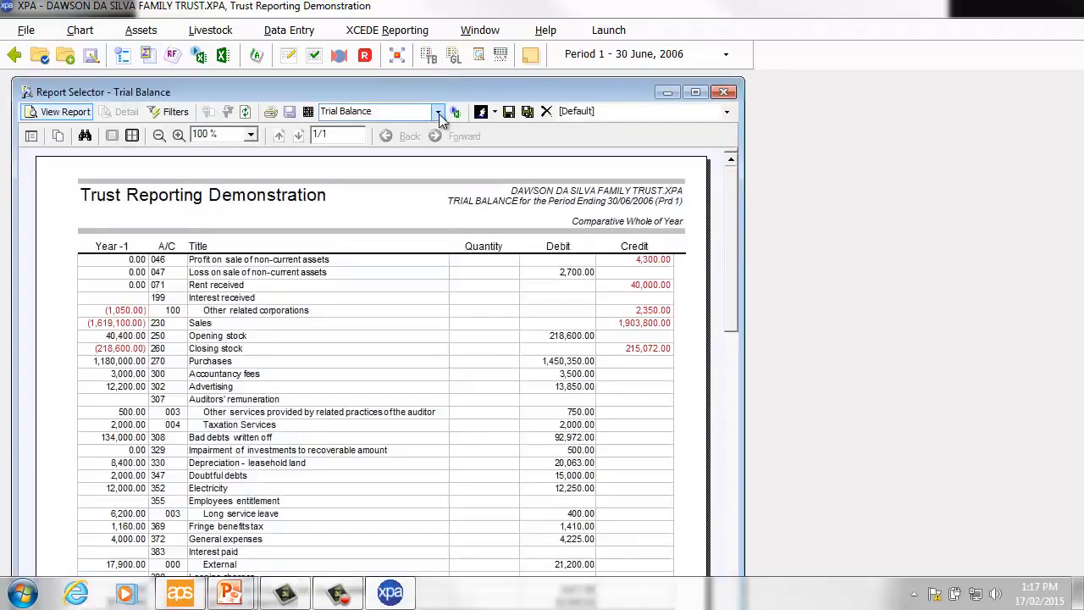
click(439, 114)
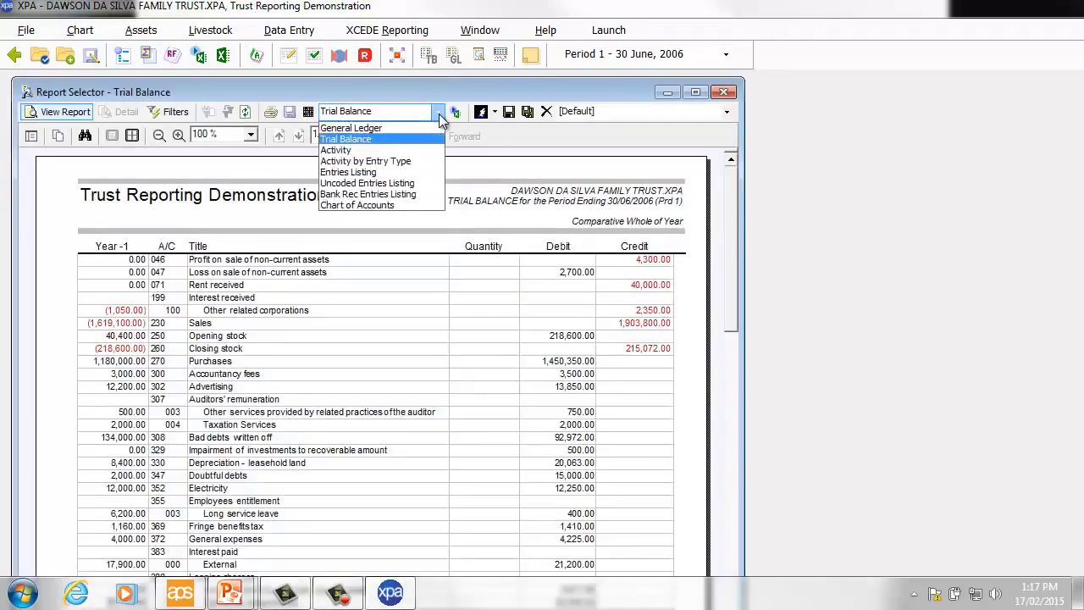
click(425, 161)
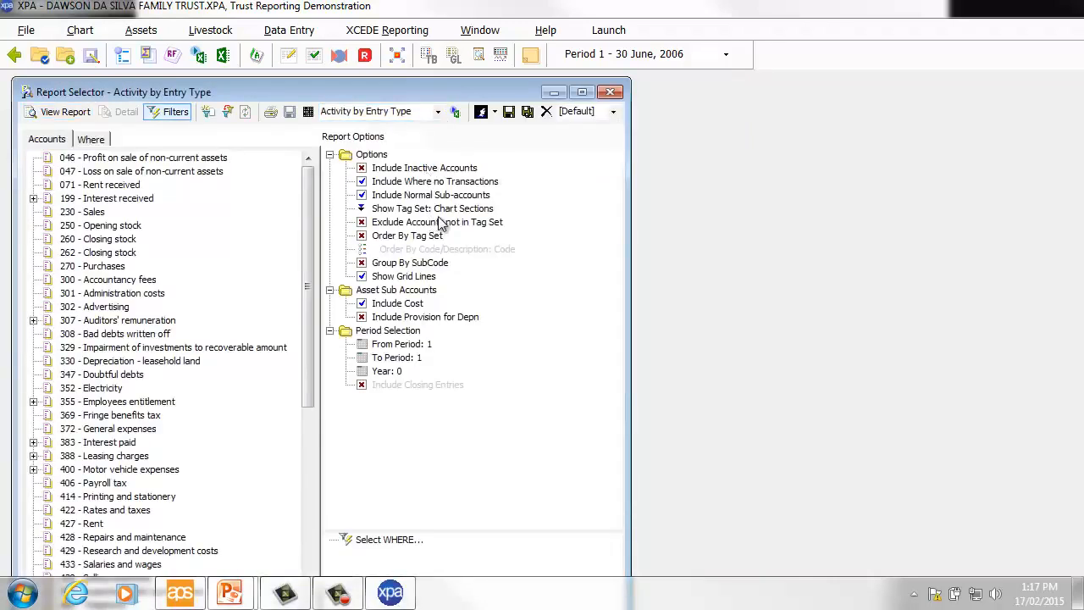
click(82, 119)
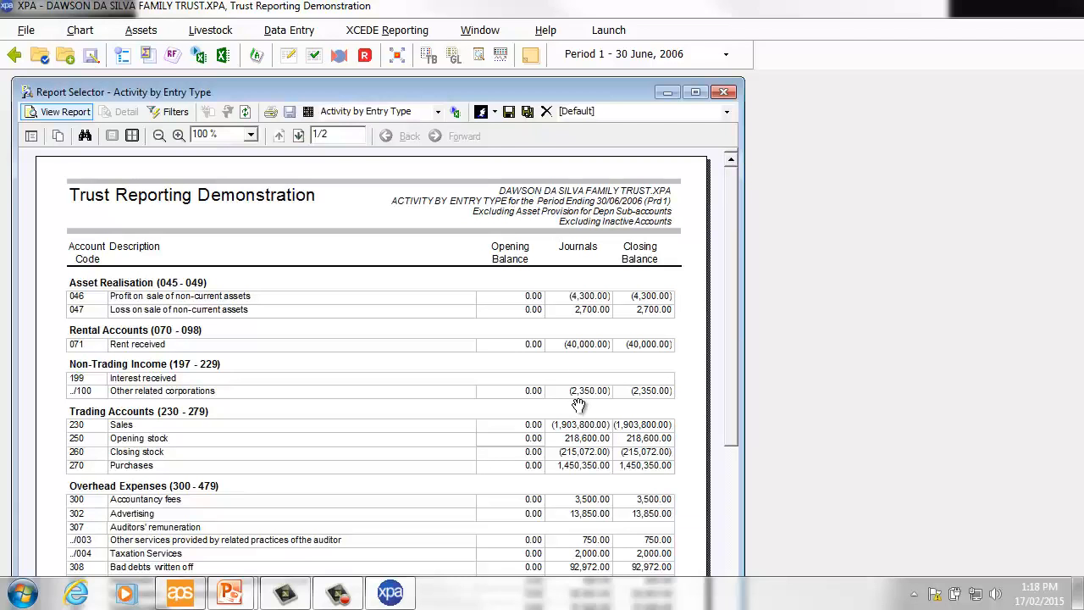
click(725, 92)
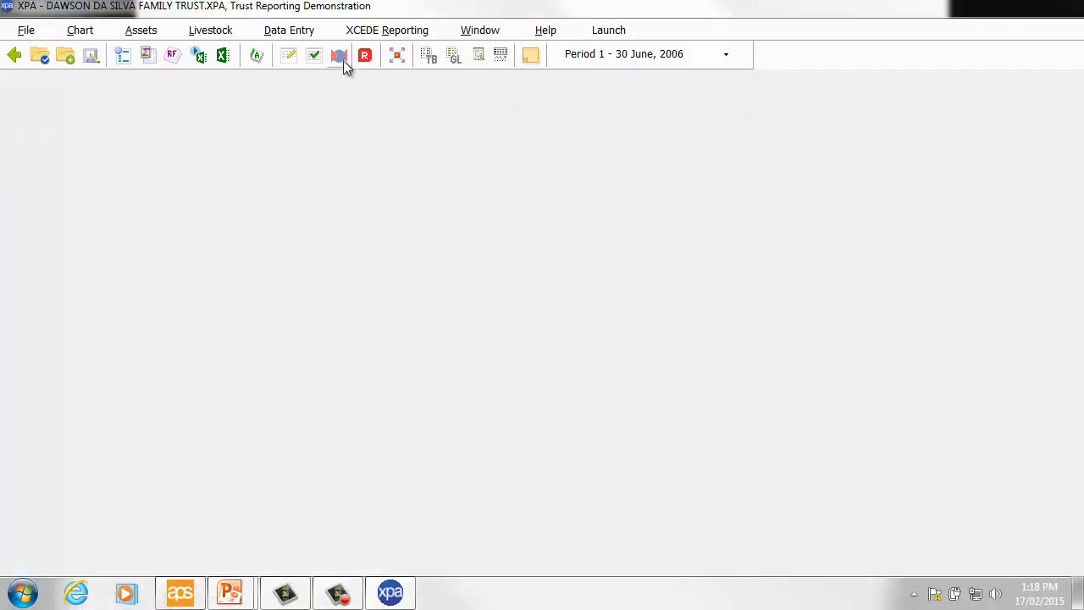
- Open the Chart-Mapping Toolbox for the trust ledger
click(343, 60)
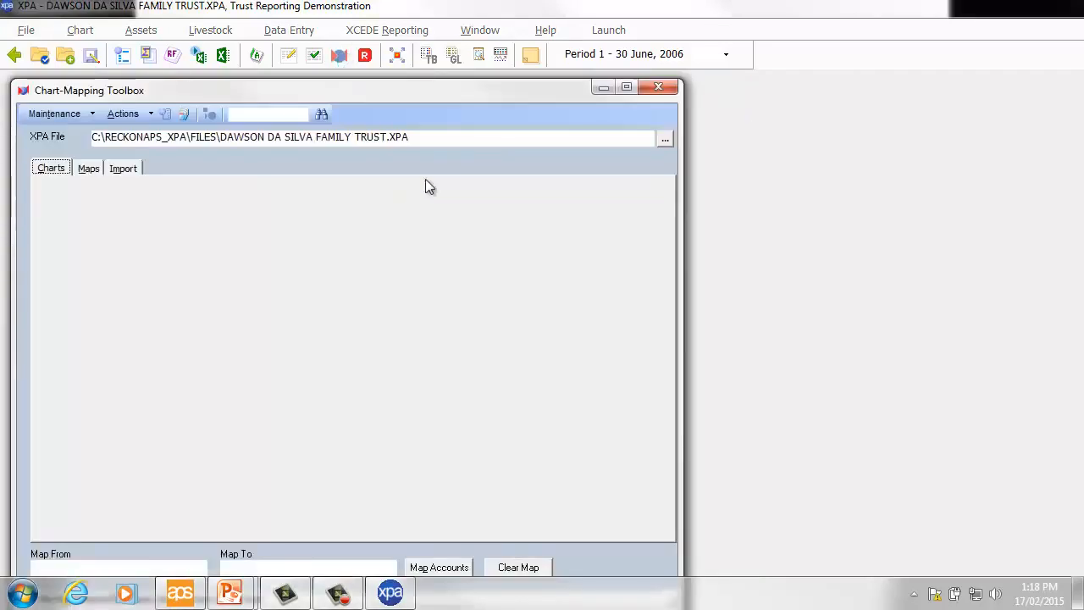
drag(431, 99, 489, 99)
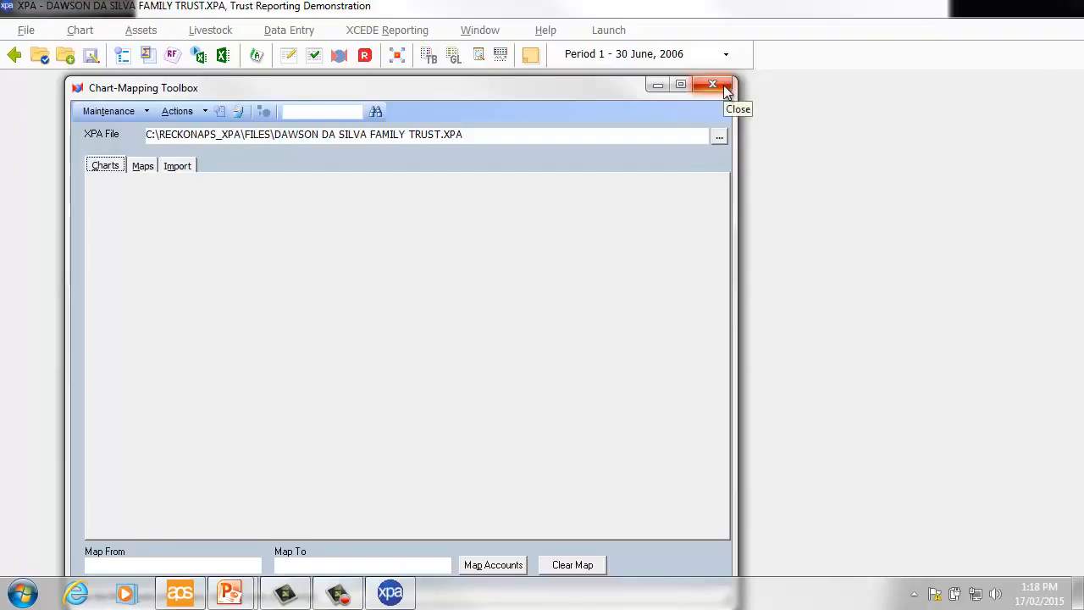
- Switch to the PowerPoint slide show on the key features of XPA 10
key(super+Tab)
key(super+Tab)
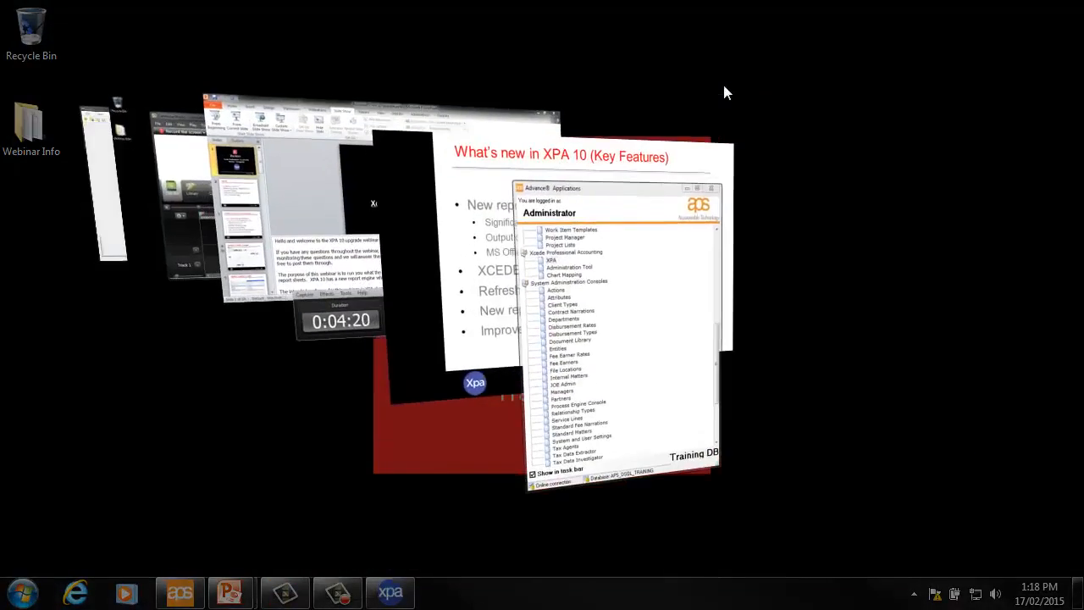
key(super+Tab)
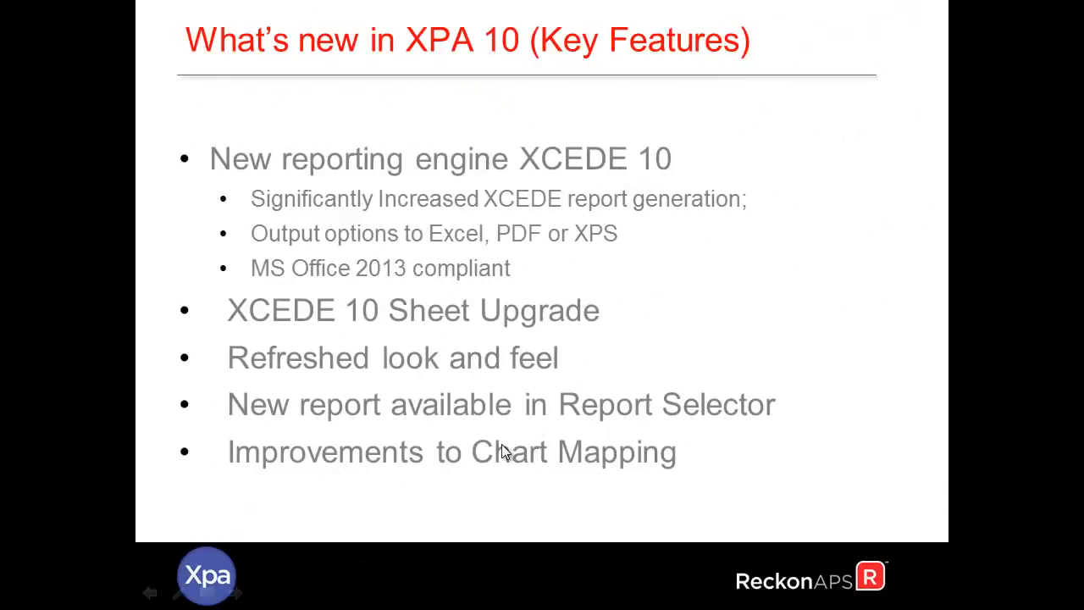
click(501, 444)
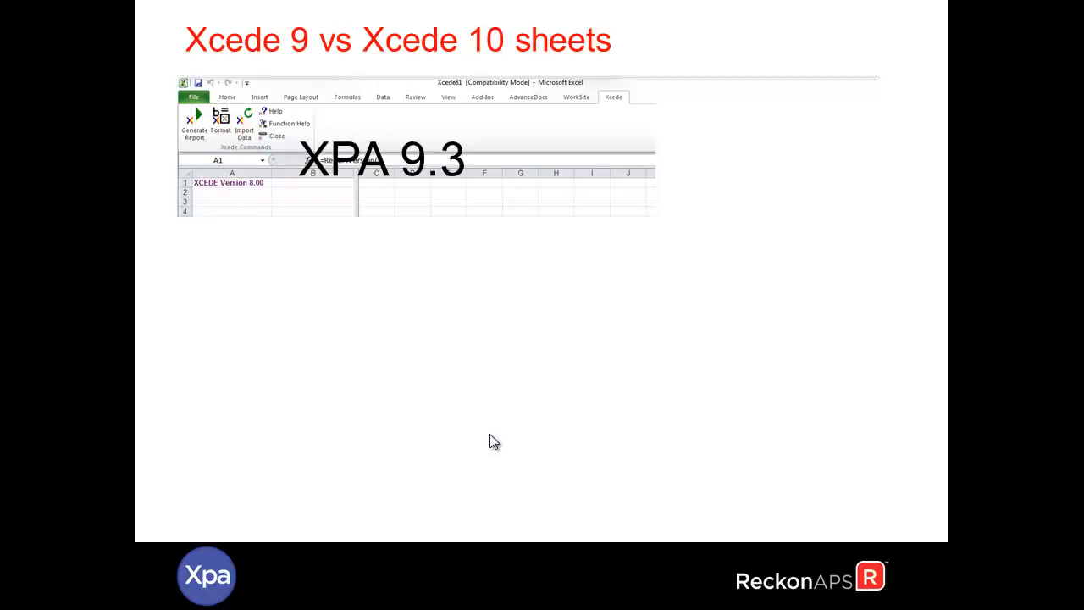
click(490, 435)
click(490, 435)
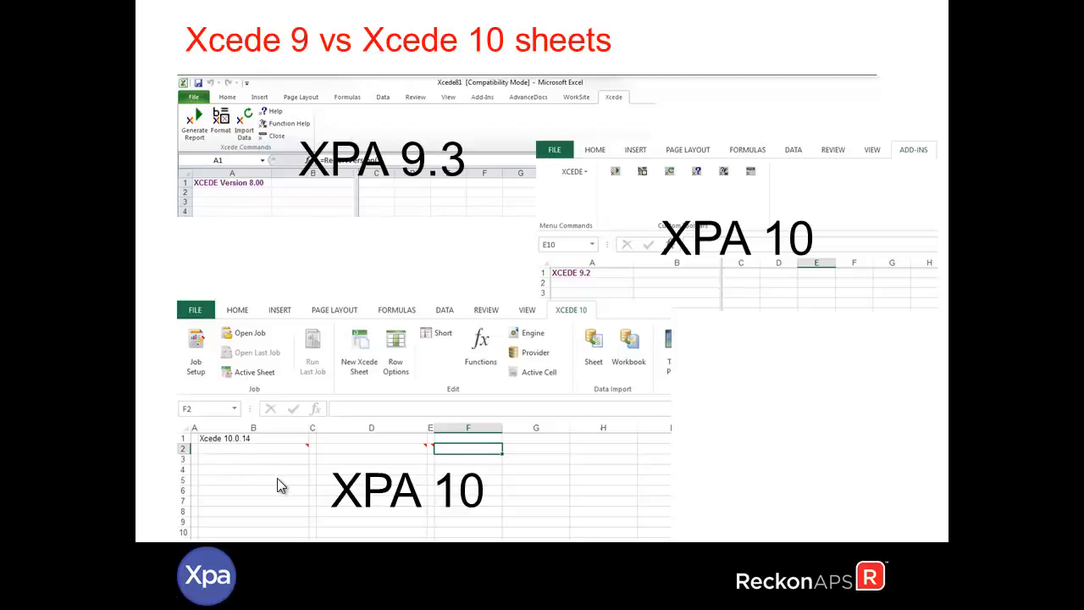
click(236, 437)
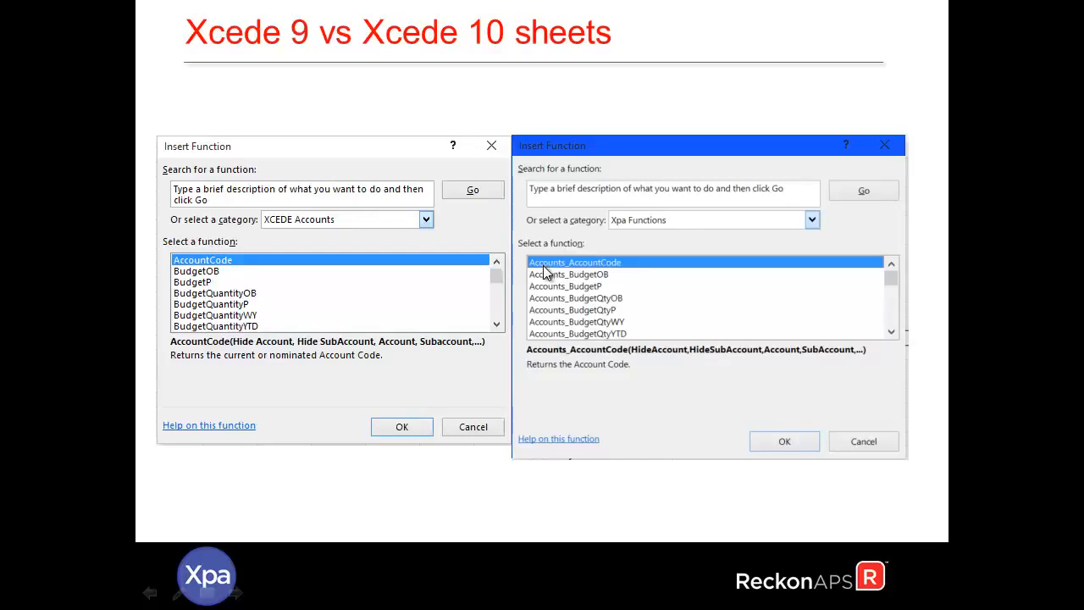
click(592, 312)
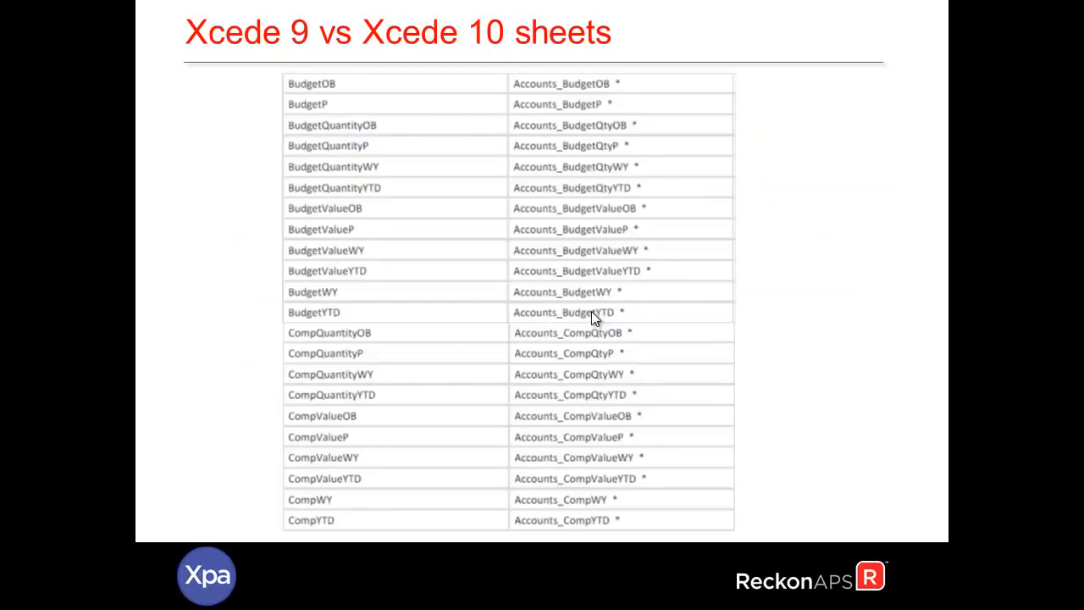
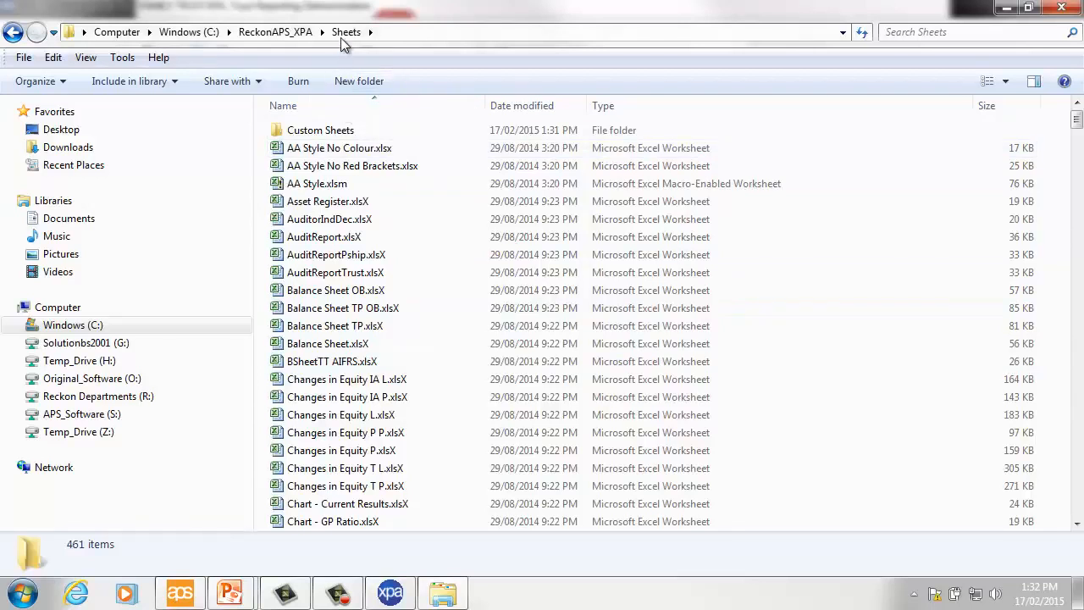
- Check the contents of the Custom Sheets folder, and sort the files in the parent Sheets folder by date modified
double_click(336, 139)
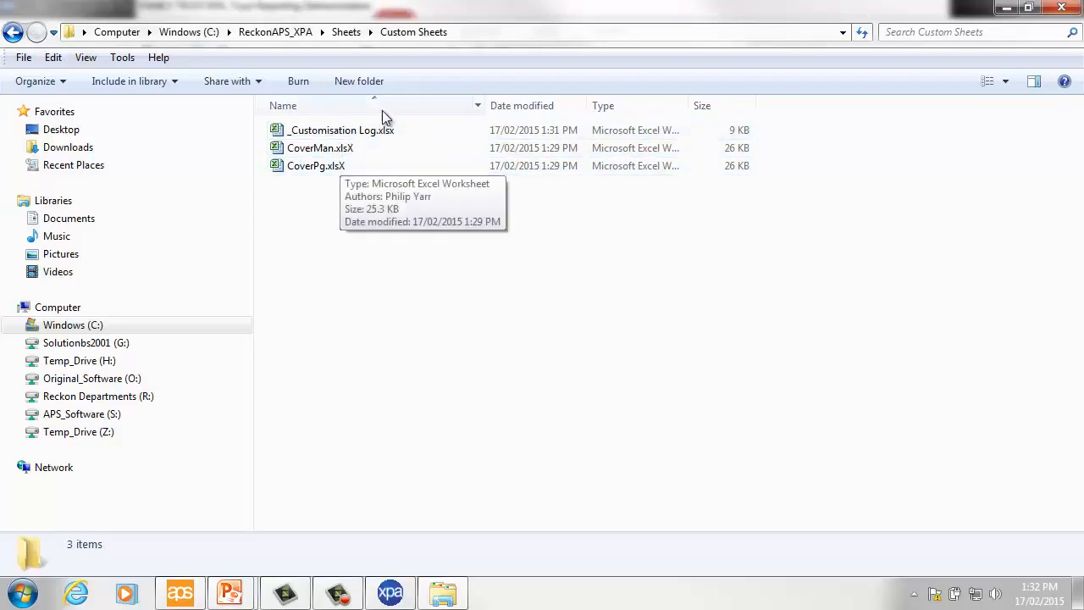
click(347, 32)
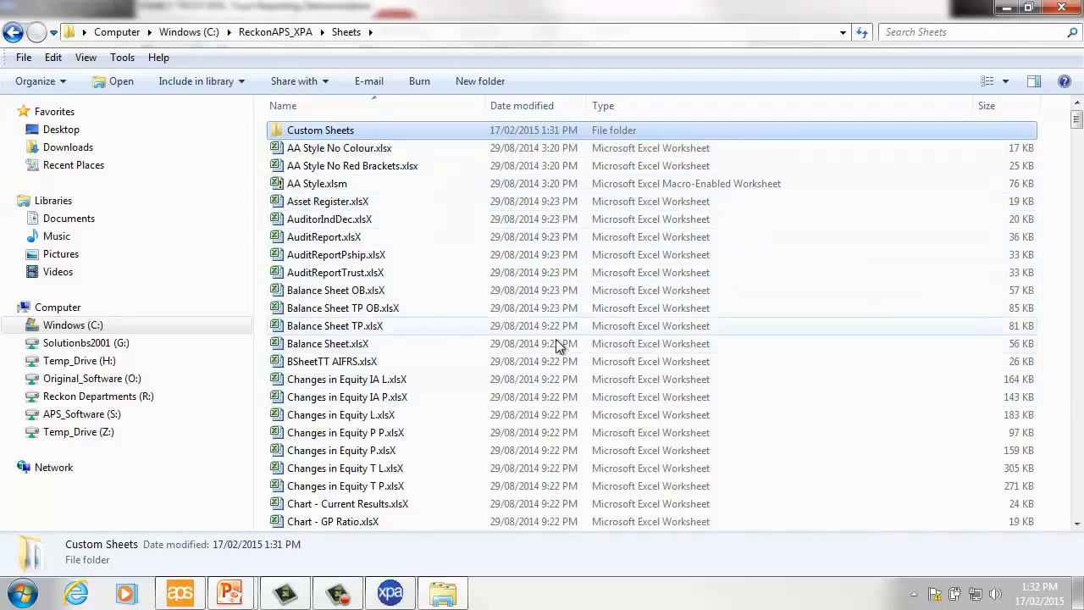
click(538, 103)
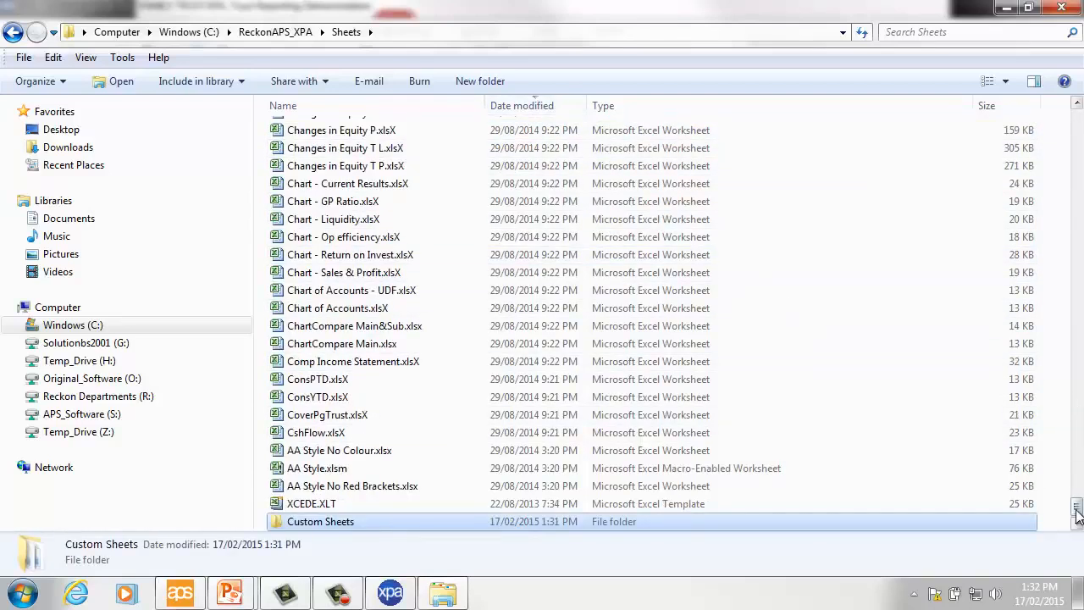
drag(1077, 512, 975, 158)
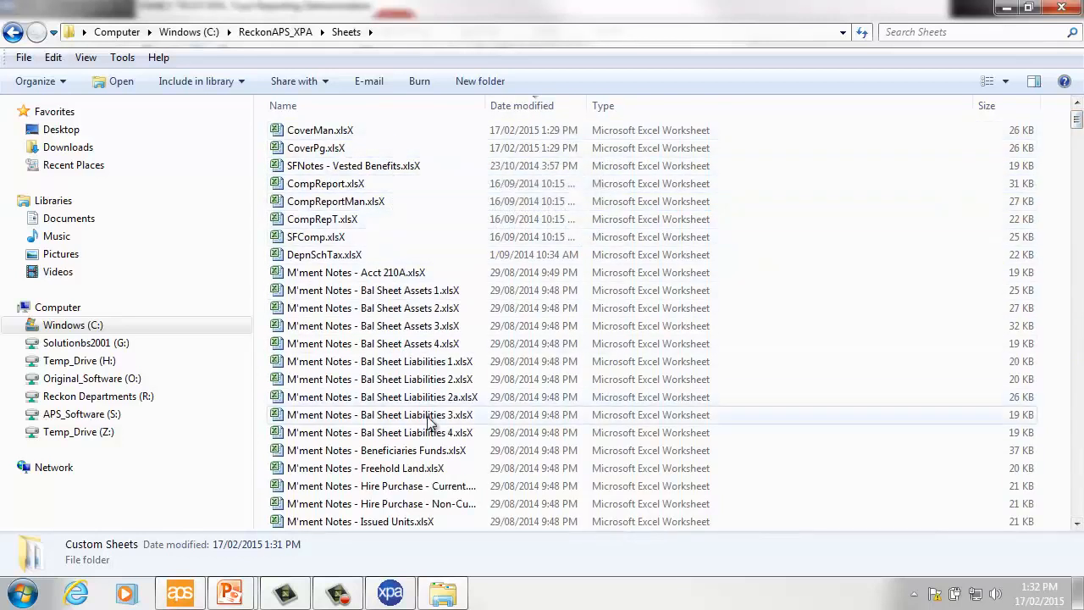
- Open CoverMan.xlsX and examine its yellow-highlighted customised rows, including the comment on cell A22
double_click(379, 133)
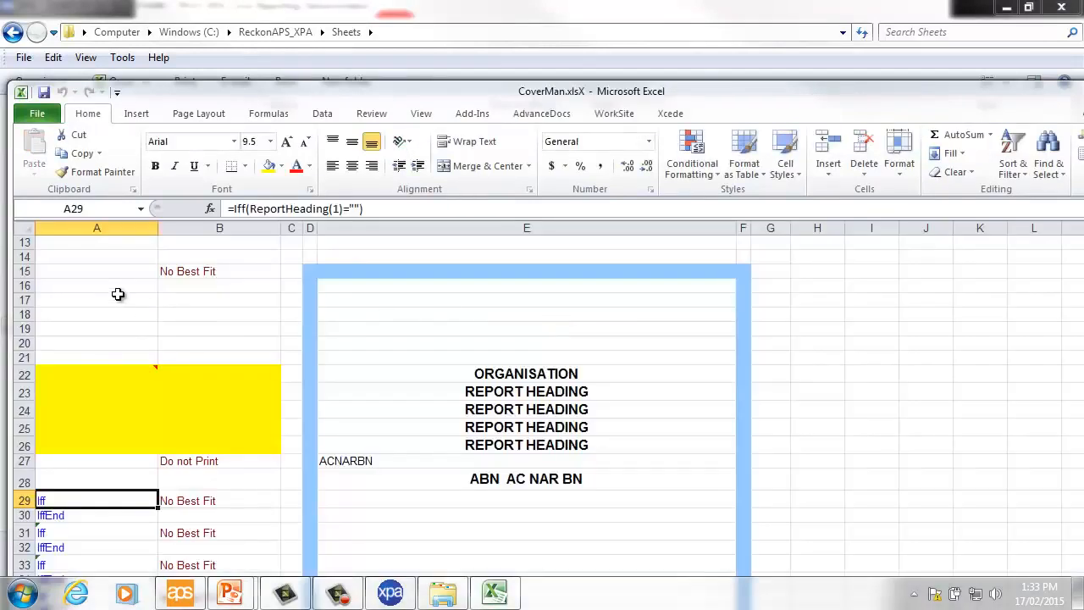
scroll(118, 298, down, 14)
scroll(123, 299, up, 18)
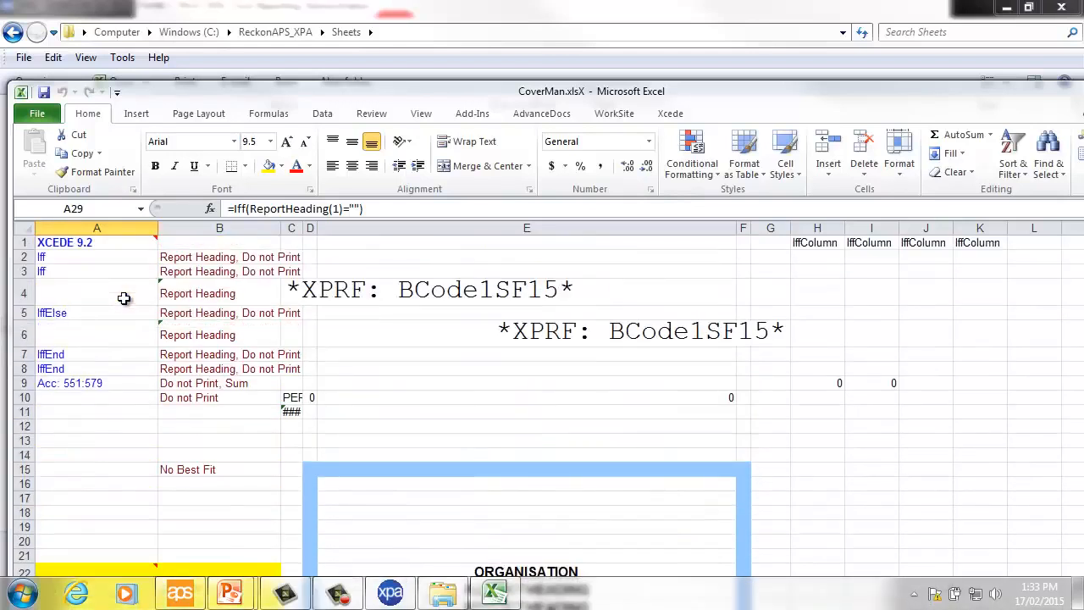
scroll(124, 298, down, 6)
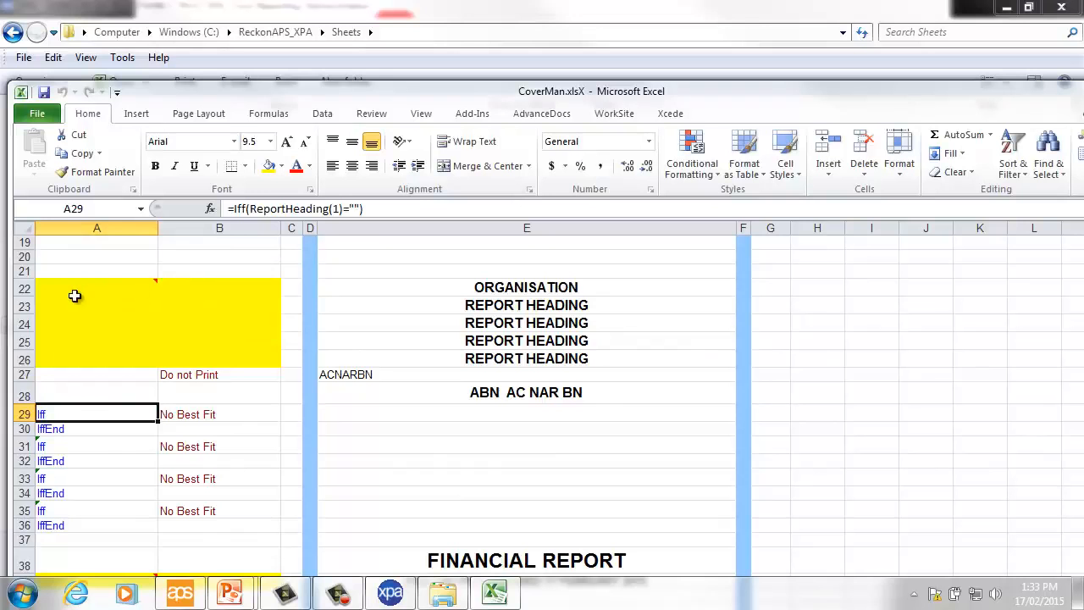
drag(139, 289, 184, 355)
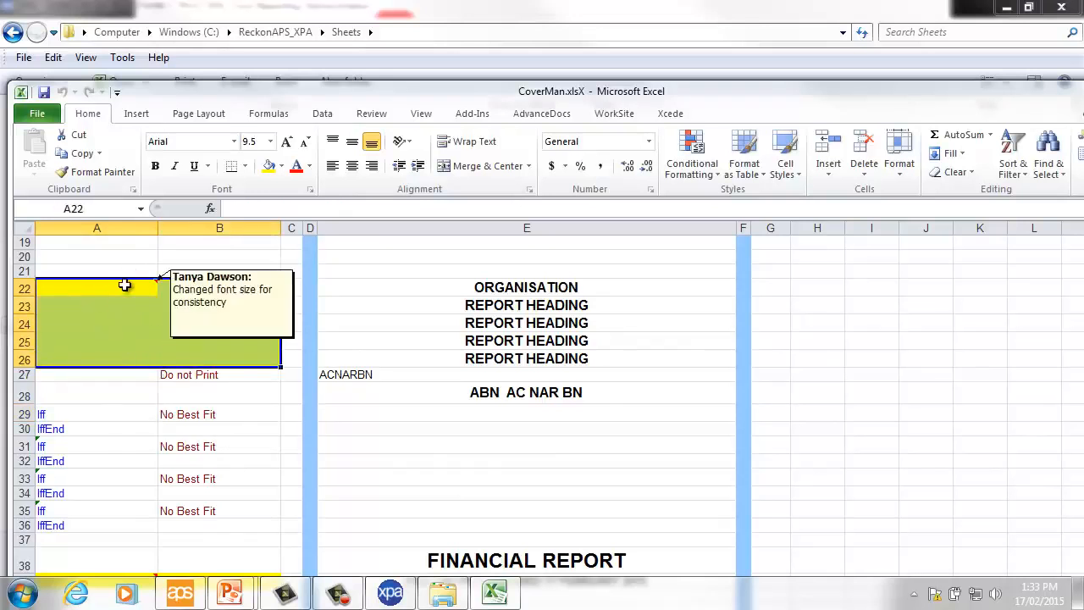
scroll(223, 522, down, 3)
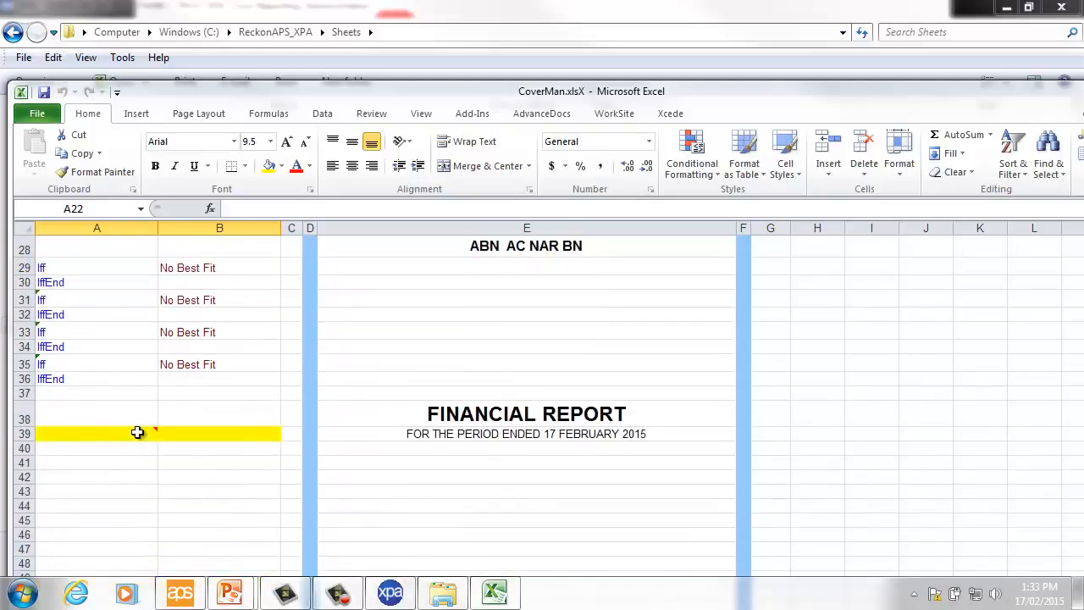
scroll(443, 402, up, 6)
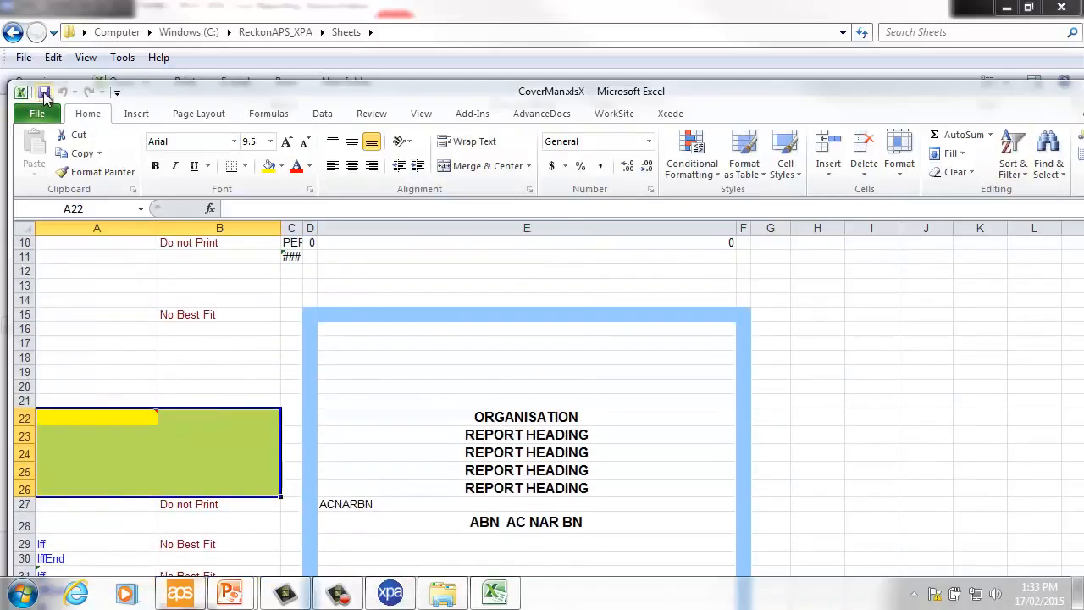
- Close the CoverMan.xlsX workbook
drag(898, 98, 702, 115)
click(965, 113)
click(624, 362)
click(684, 364)
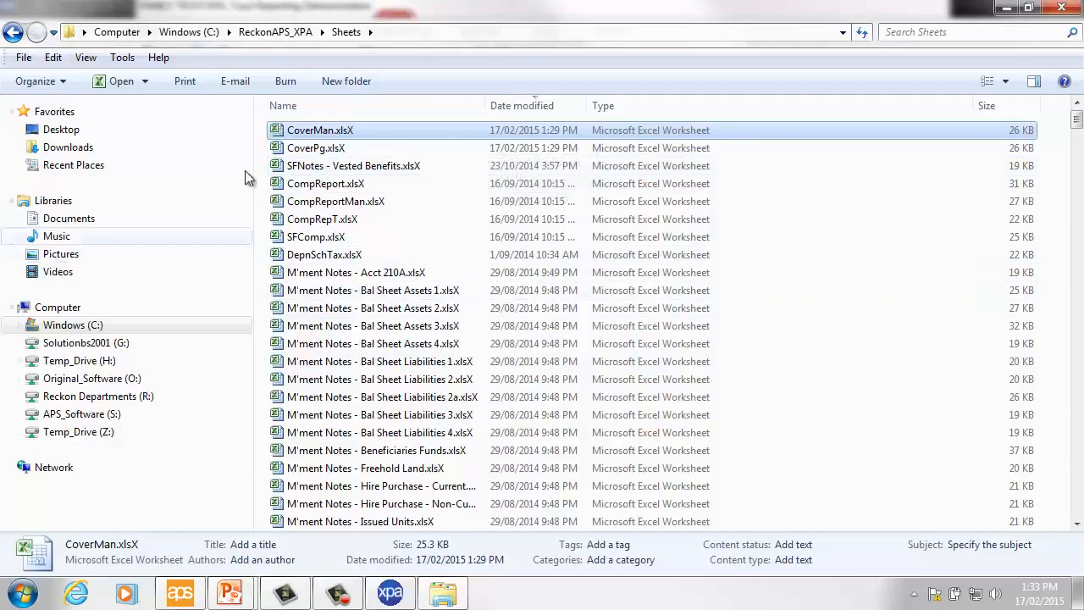
- Look at the subfolders of ReckonAPS_XPA and reopen the Sheets folder
click(288, 32)
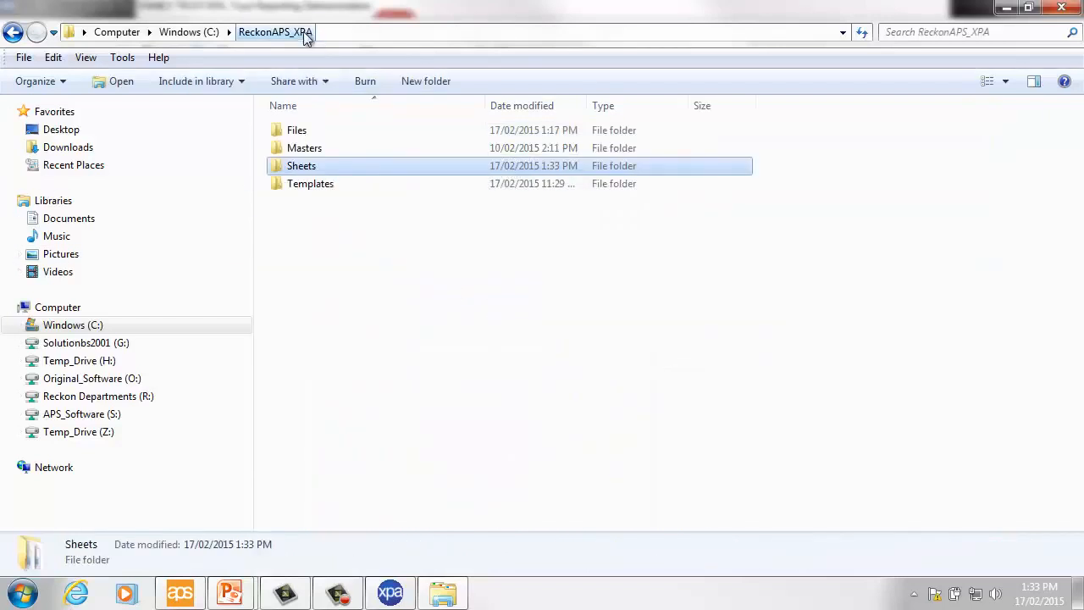
double_click(303, 166)
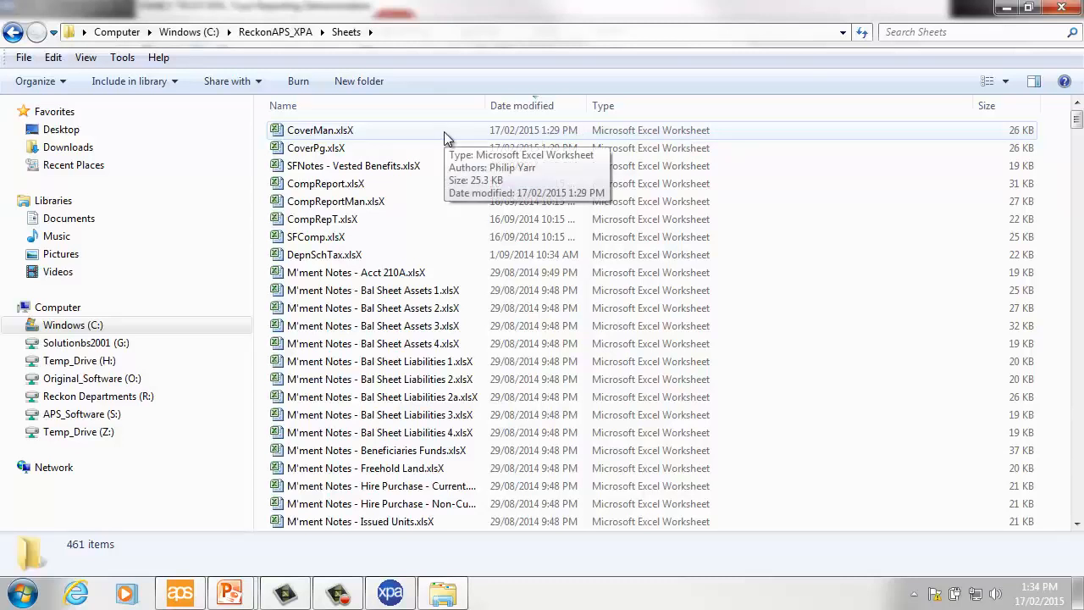
- Switch to XPA and launch Excel from the open trust ledger
key(super+Tab)
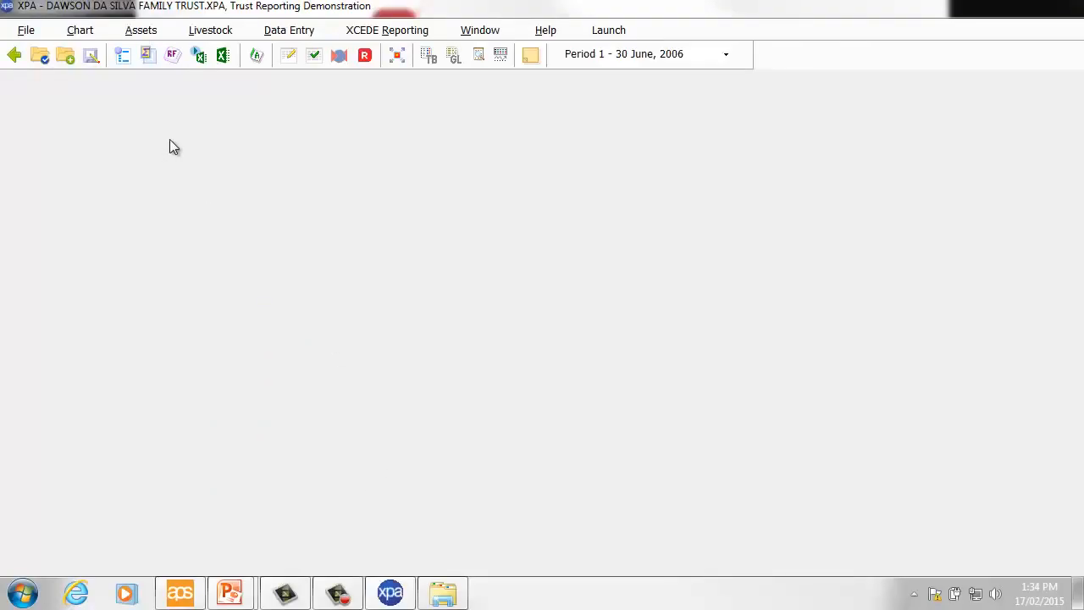
click(225, 56)
click(573, 372)
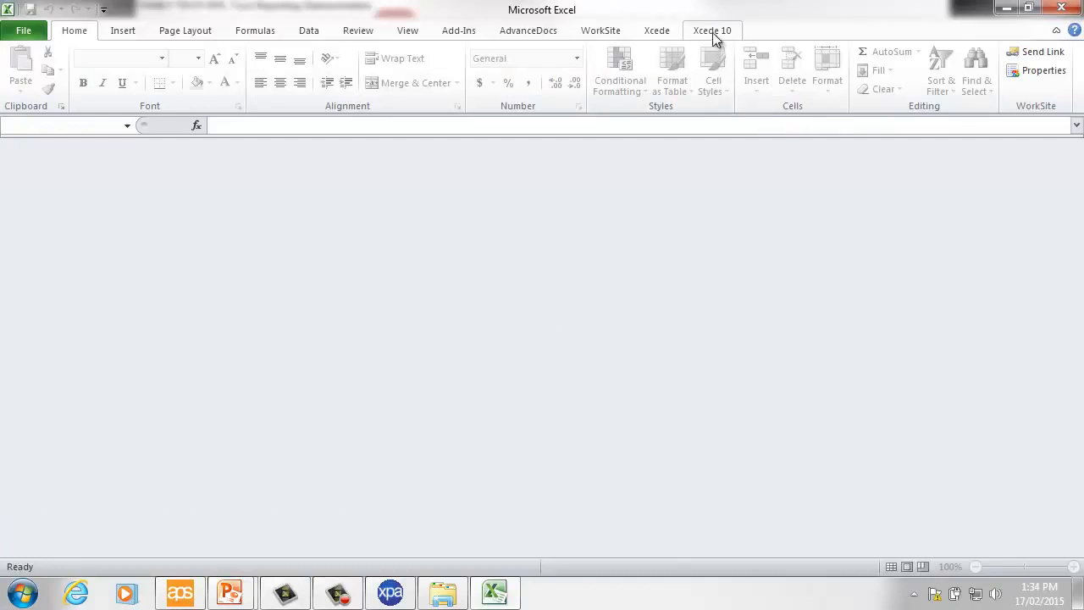
- Open Xcede from the Xcede 10 add-in and start a Regular Upgrade of workbooks
click(712, 30)
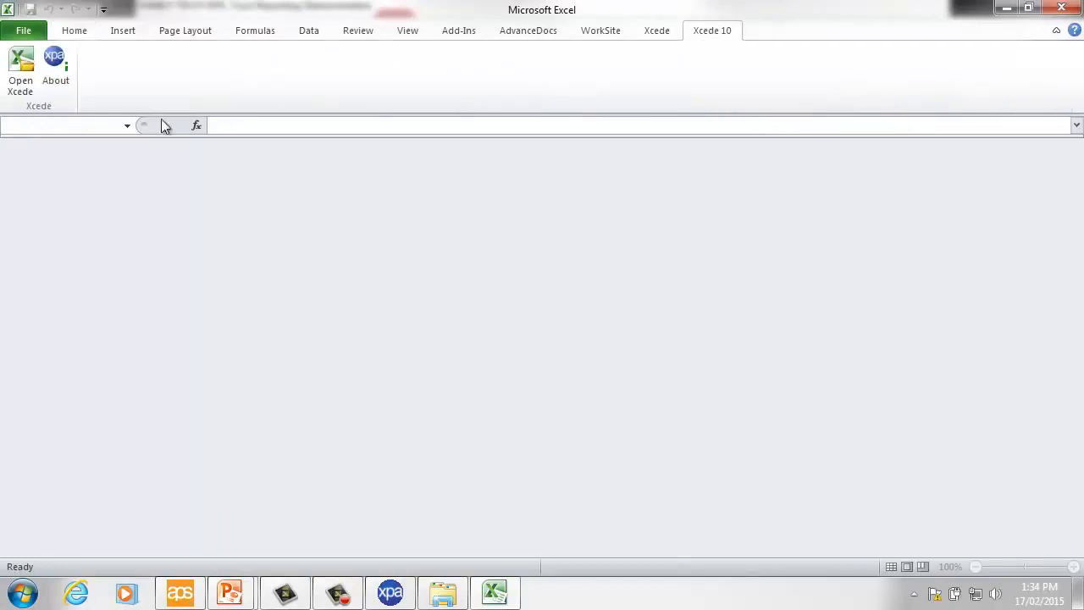
click(22, 86)
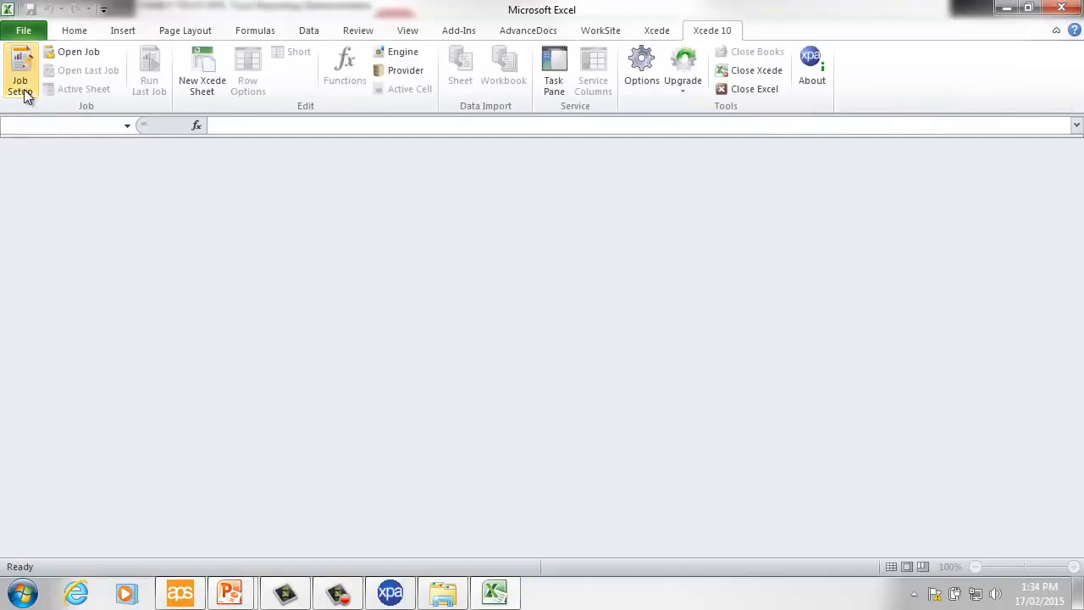
click(692, 93)
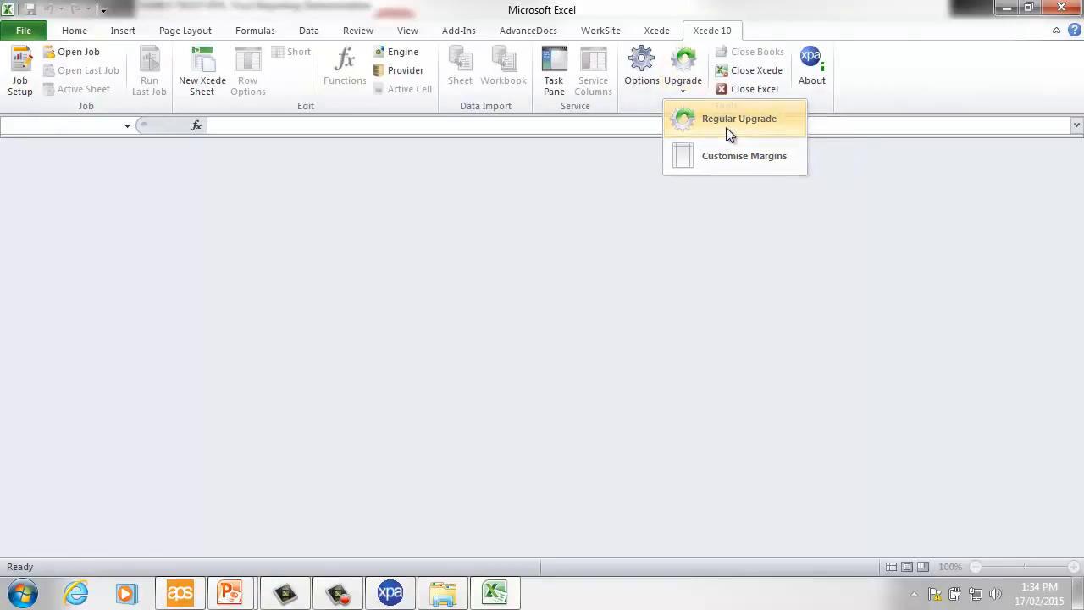
click(726, 127)
drag(533, 26, 531, 157)
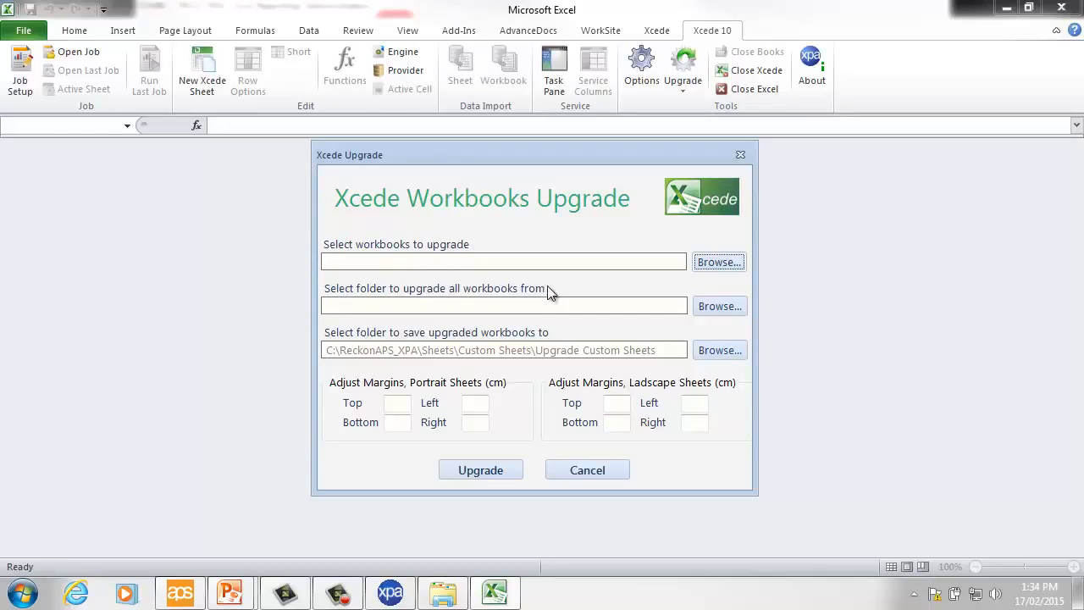
- Choose CoverMan.xlsX and CoverPg.xlsX in Custom Sheets as the workbooks to upgrade, and clear that selection
click(709, 263)
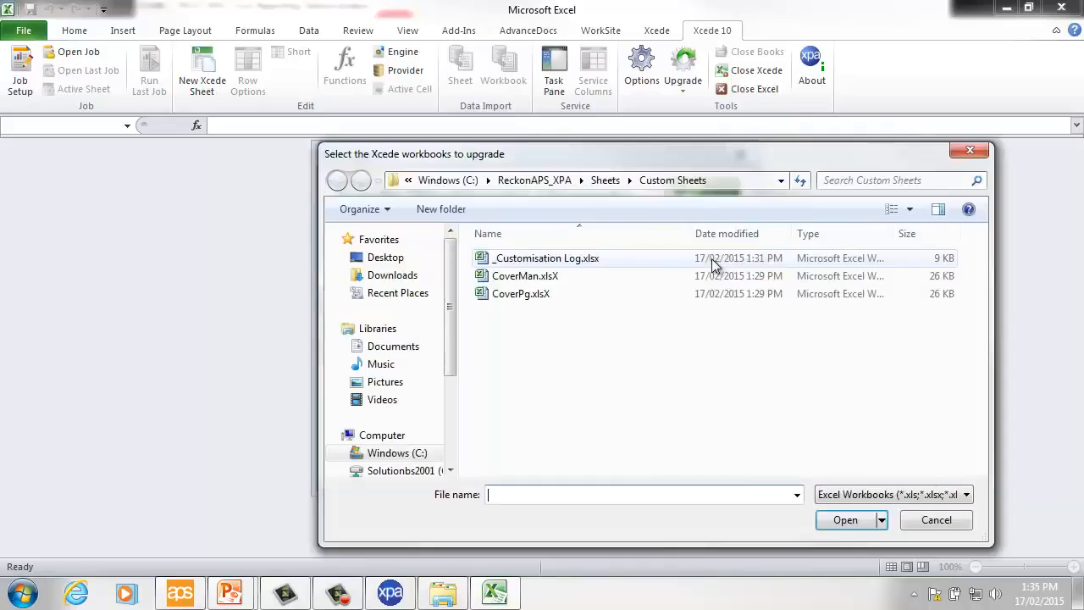
click(605, 181)
double_click(546, 261)
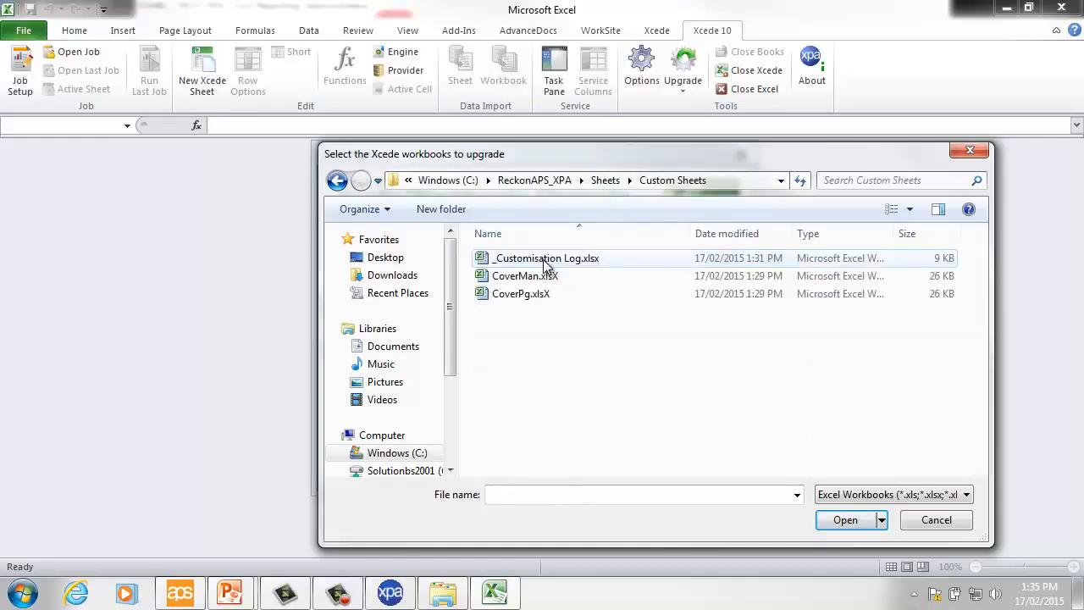
click(525, 276)
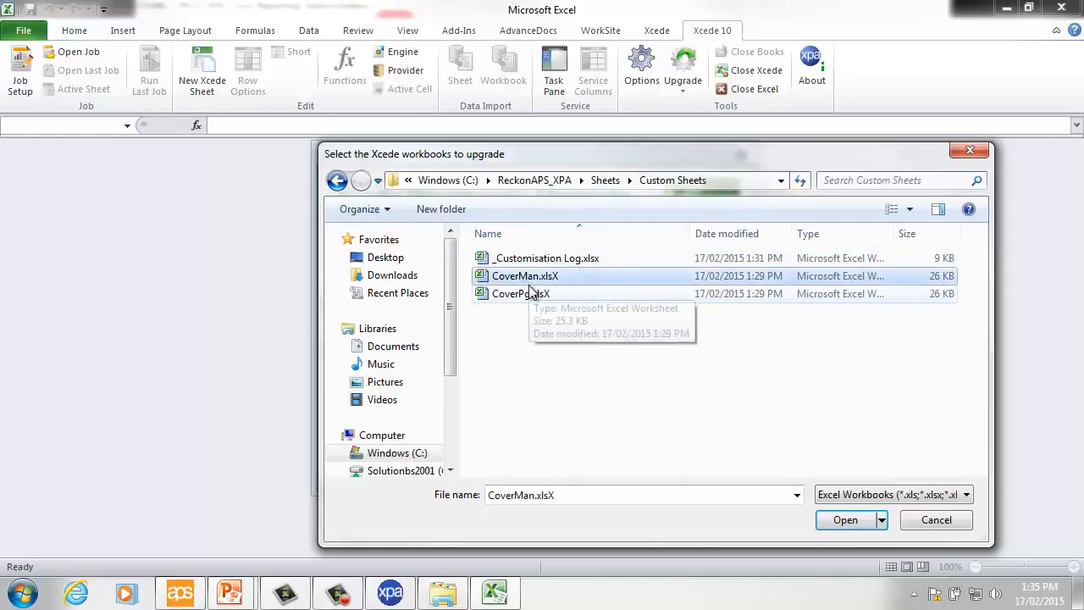
shift+click(520, 294)
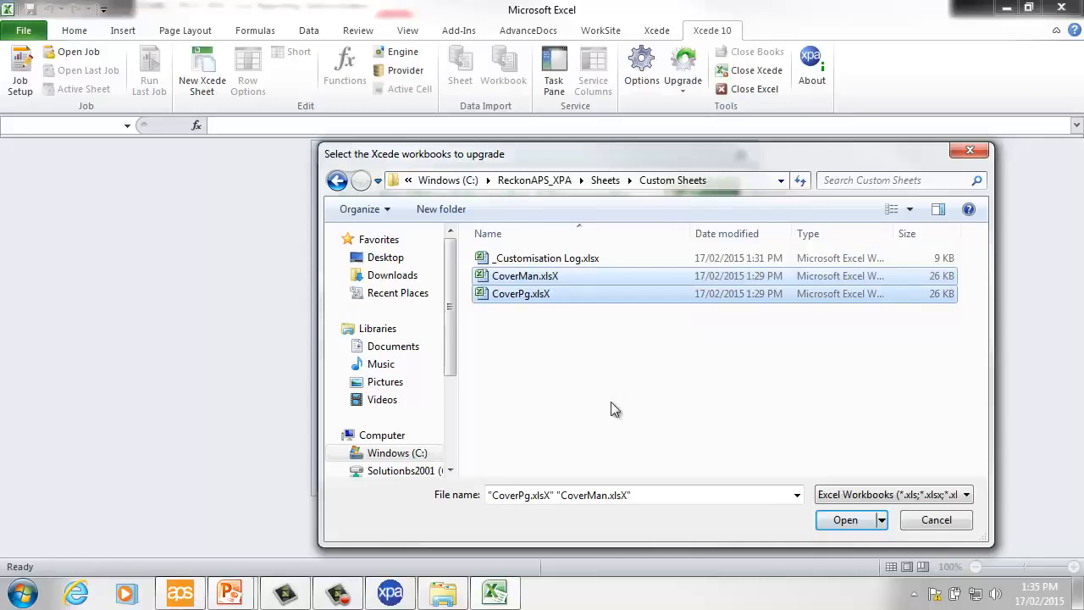
click(847, 520)
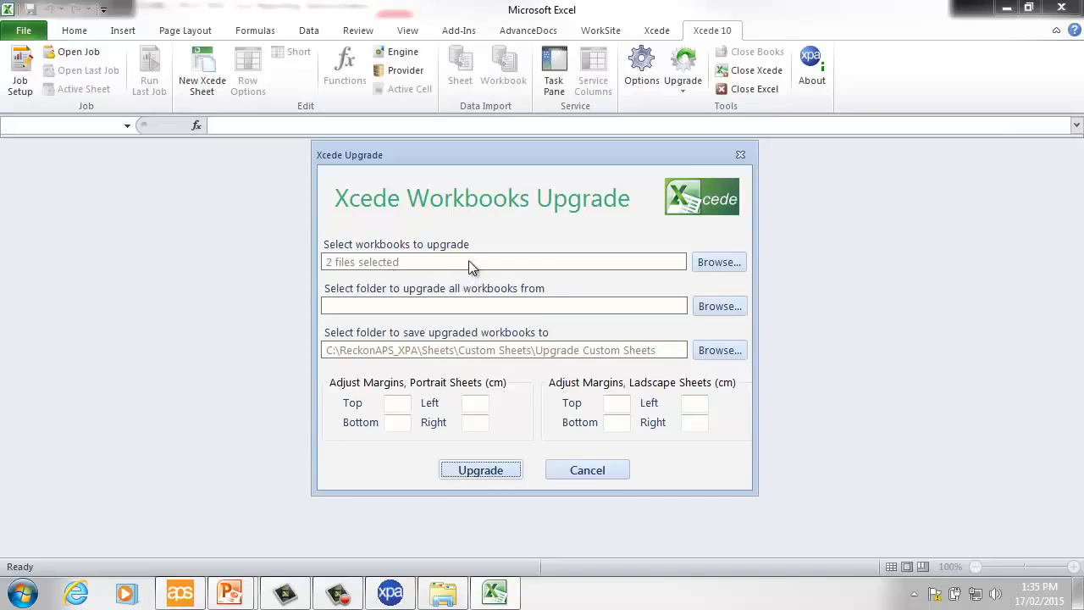
click(719, 261)
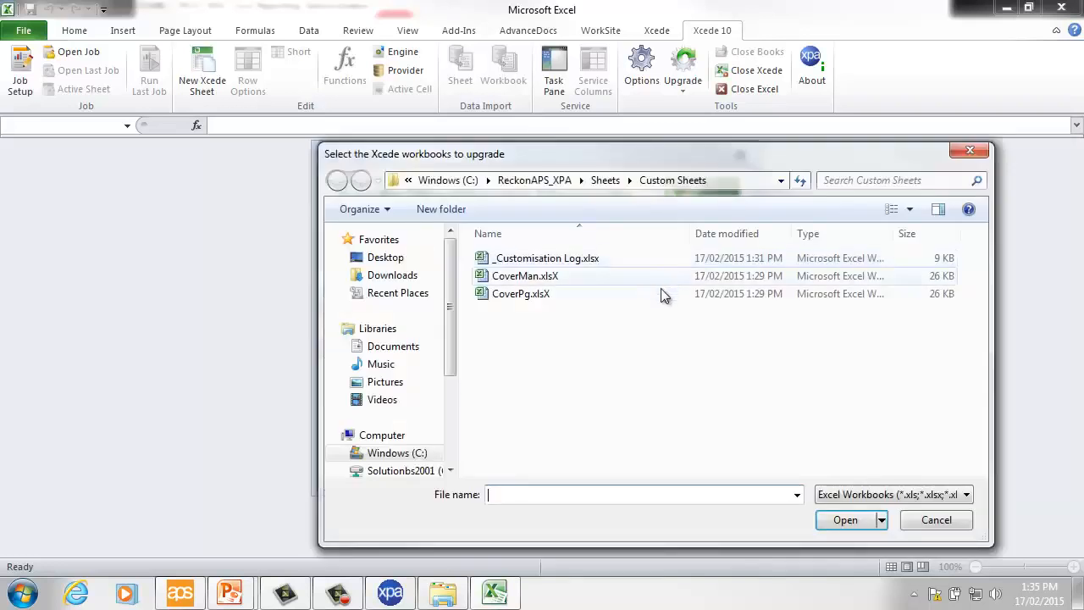
click(936, 520)
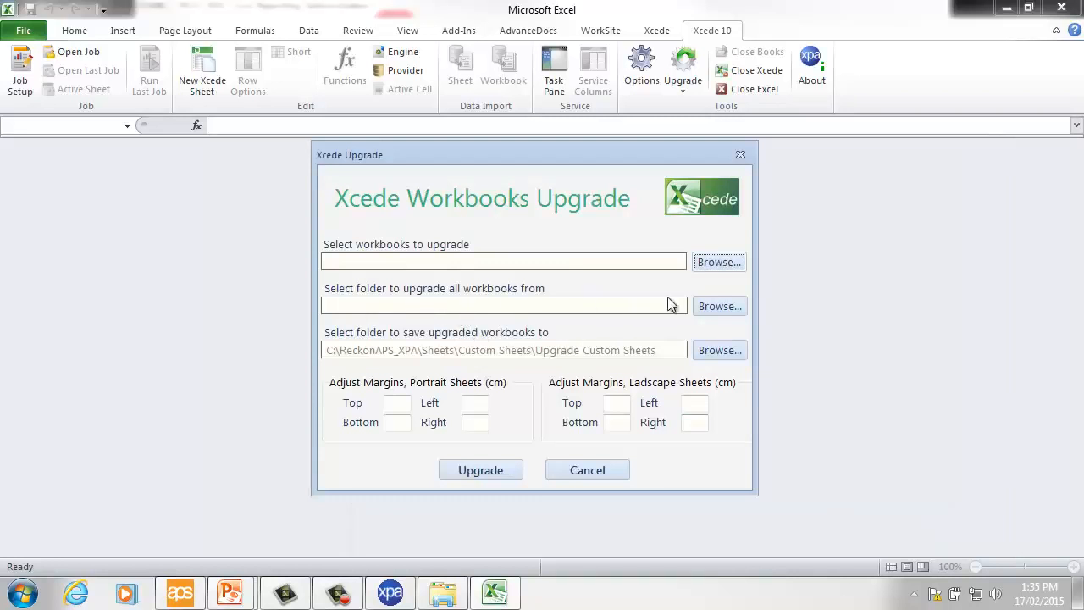
- Set the folder to upgrade all workbooks from to C:\ReckonAPS_XPA\Sheets\Custom Sheets
click(724, 306)
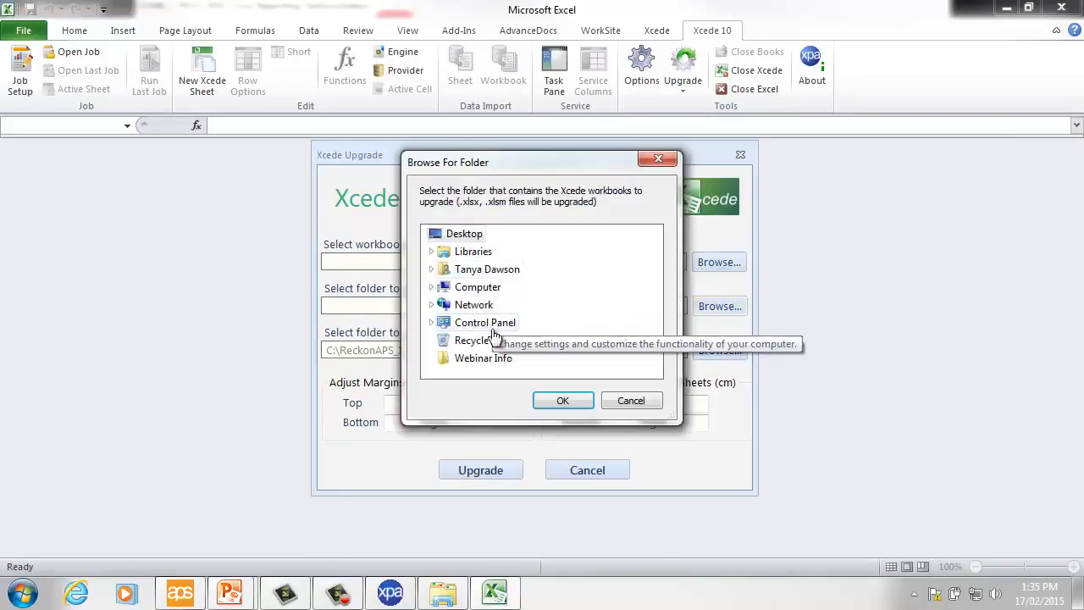
click(480, 290)
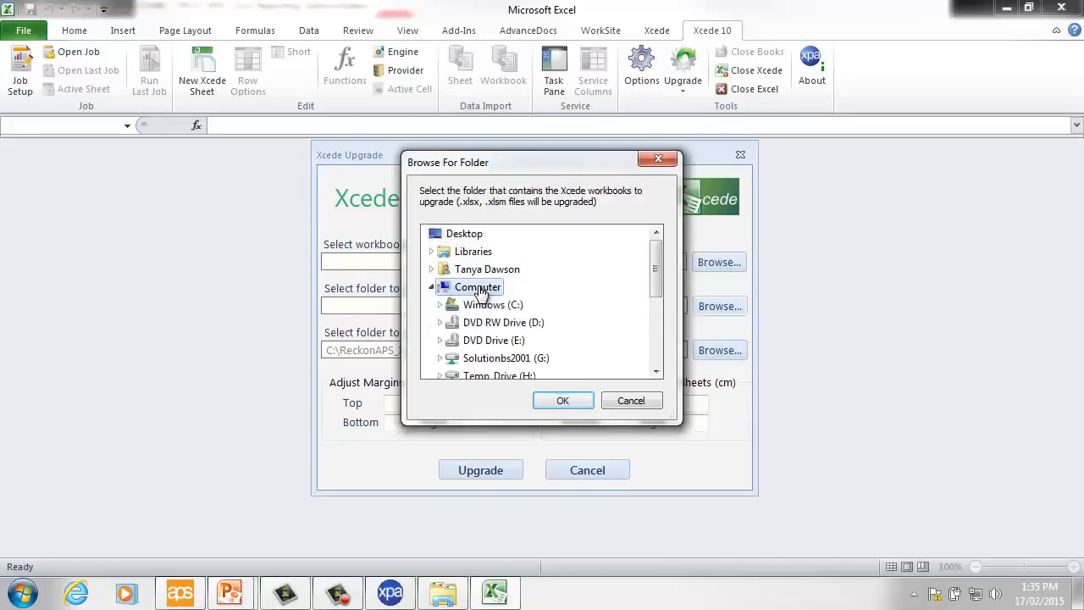
click(493, 303)
drag(659, 271, 658, 303)
click(525, 319)
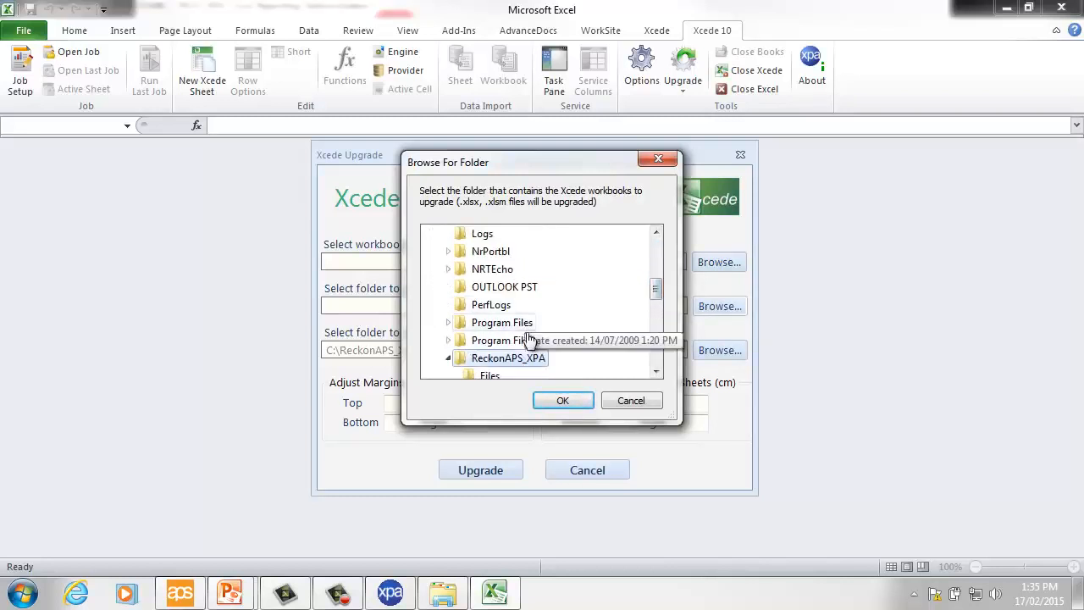
scroll(650, 366, down, 2)
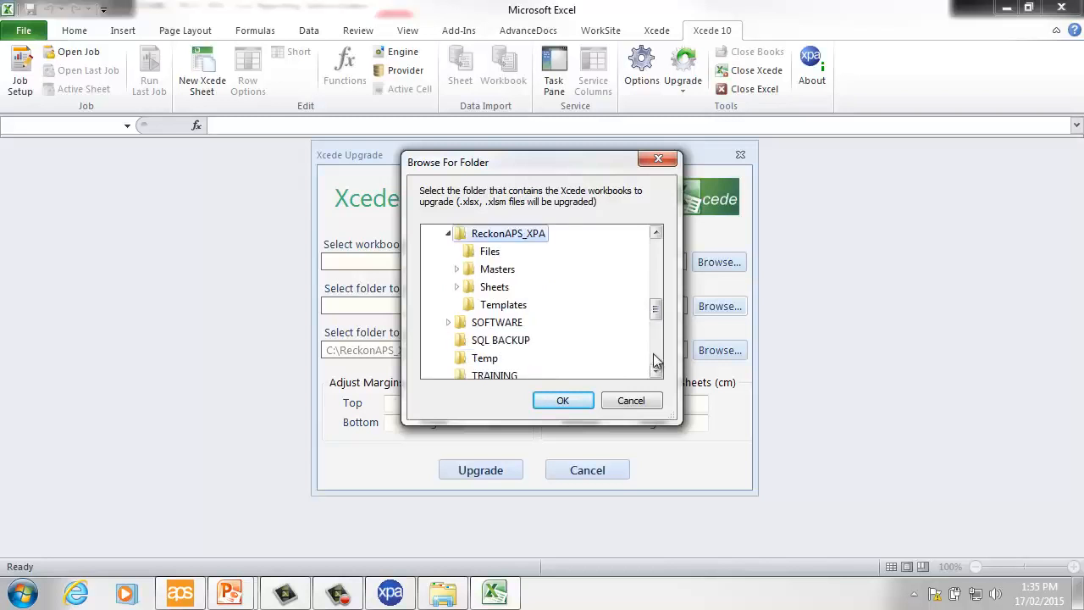
double_click(500, 291)
scroll(552, 362, down, 1)
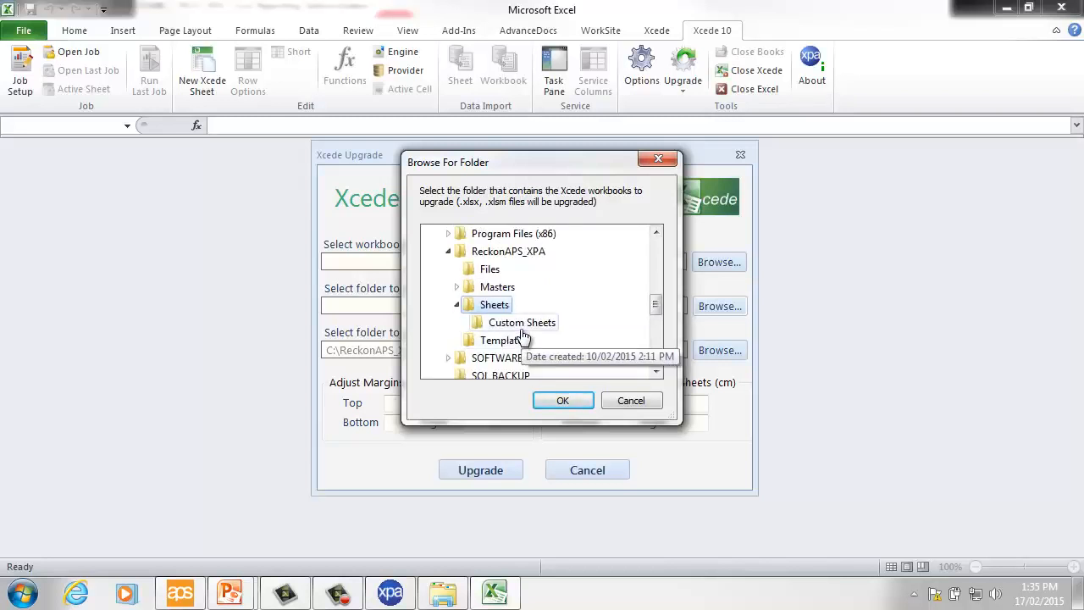
click(522, 323)
click(562, 401)
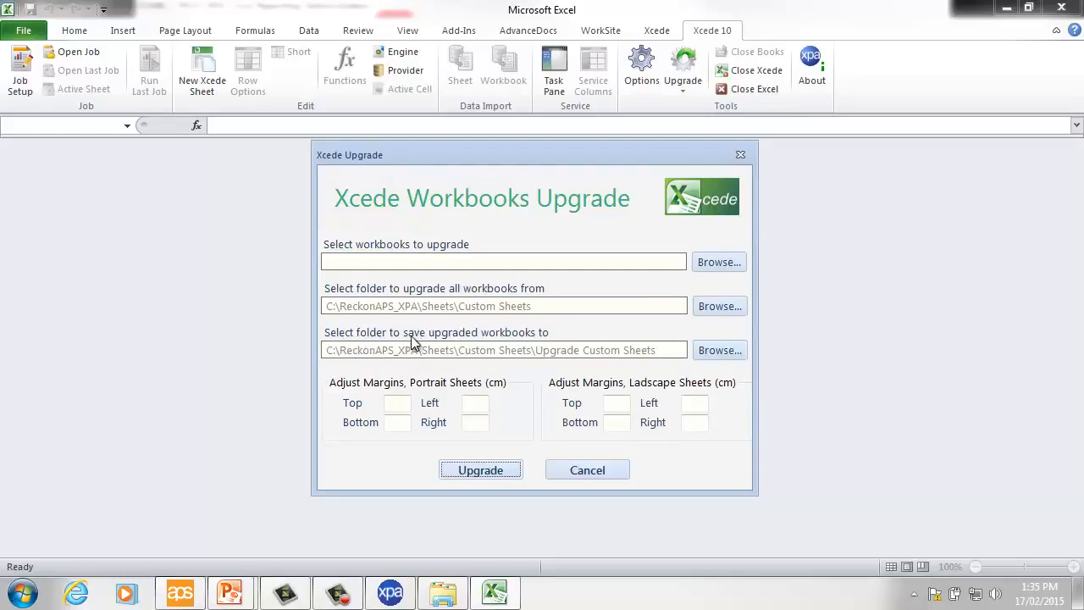
- Set the save location to a new folder named Custom Sheets V10 Upgrade inside Custom Sheets and run the upgrade
click(717, 350)
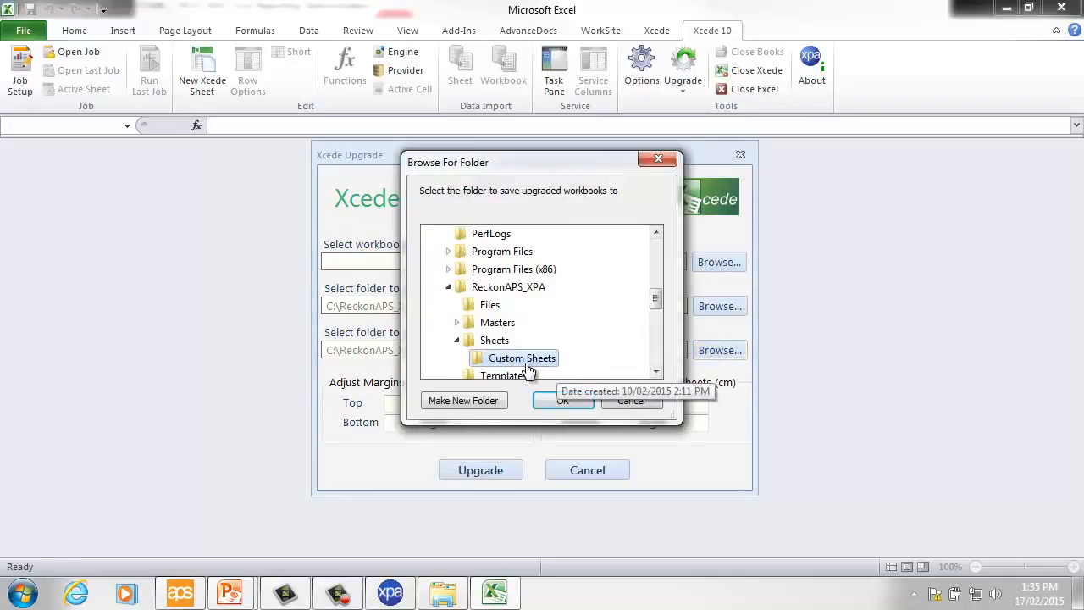
click(462, 400)
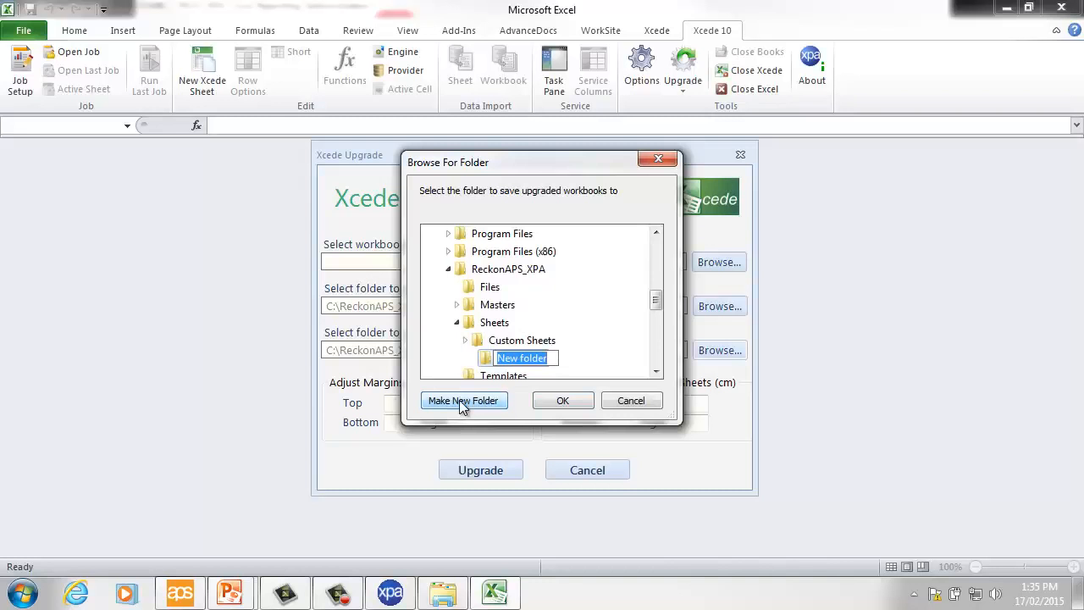
text(om )
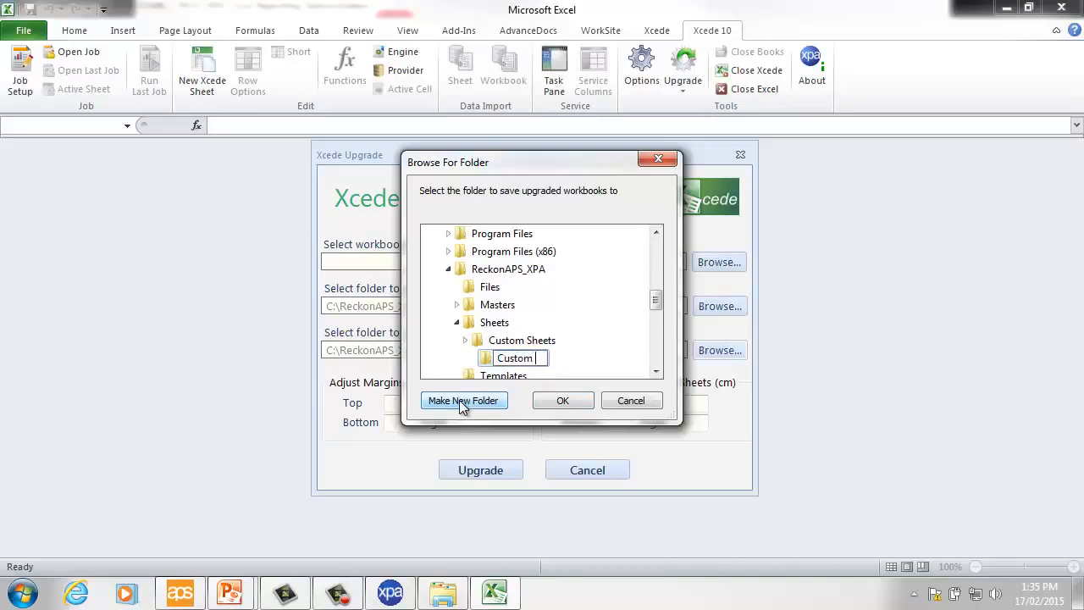
text(Sheets V10 Upgrade)
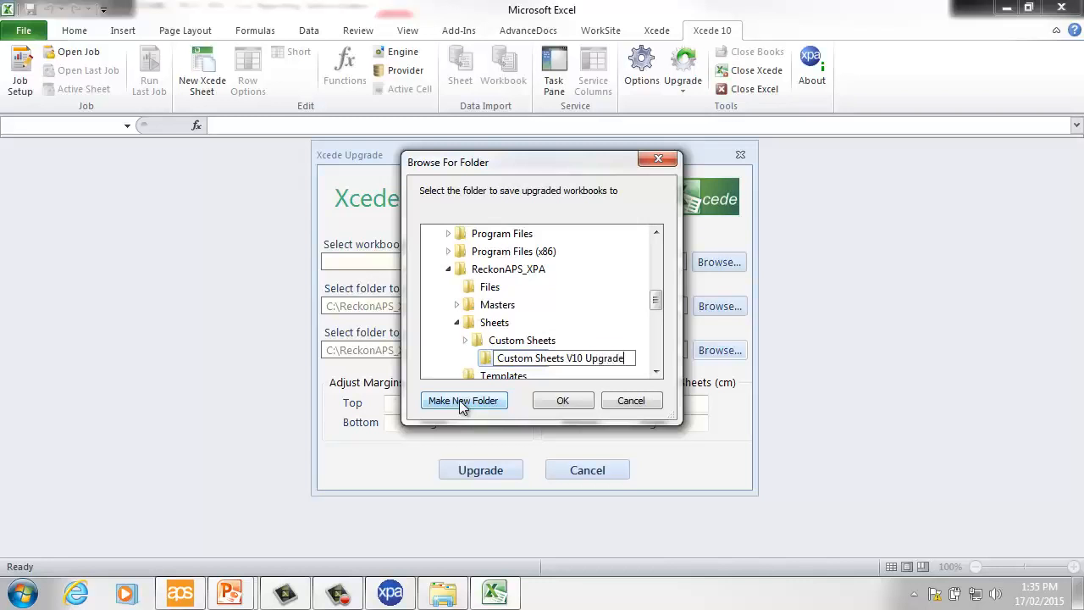
key(Return)
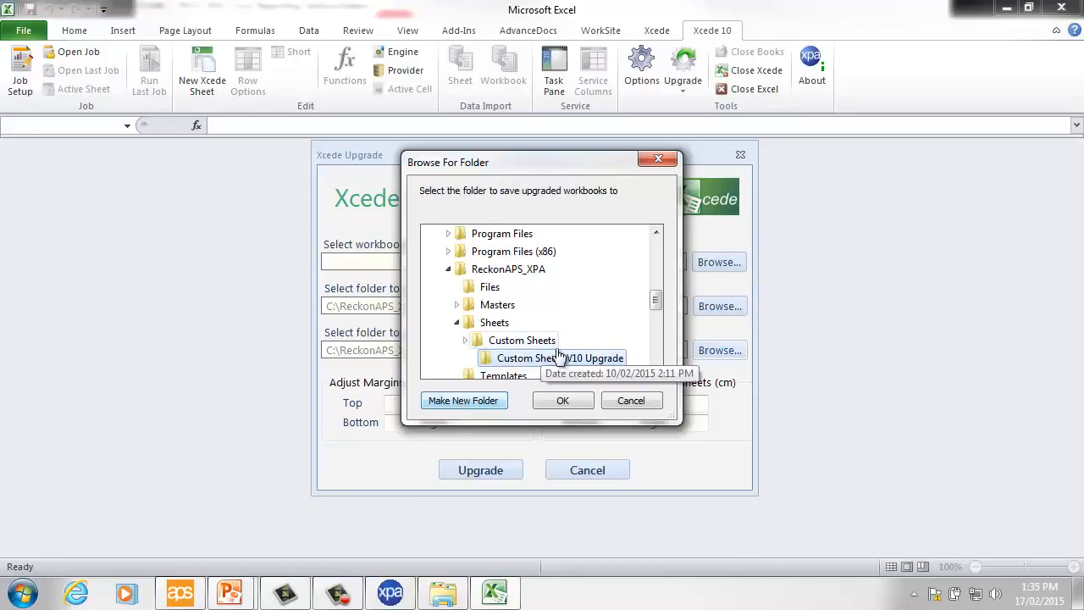
click(561, 403)
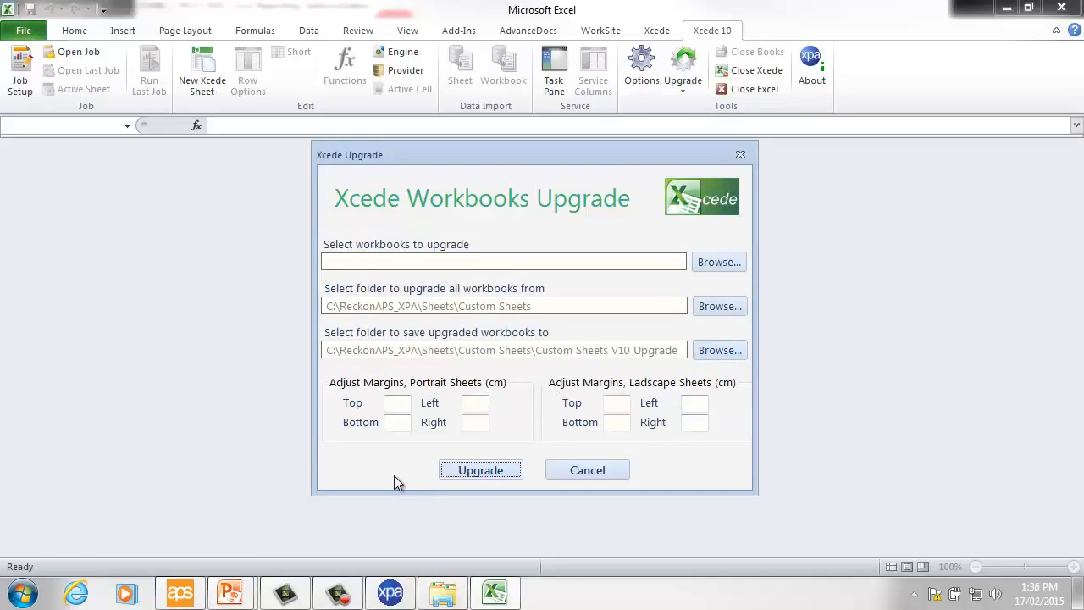
click(480, 470)
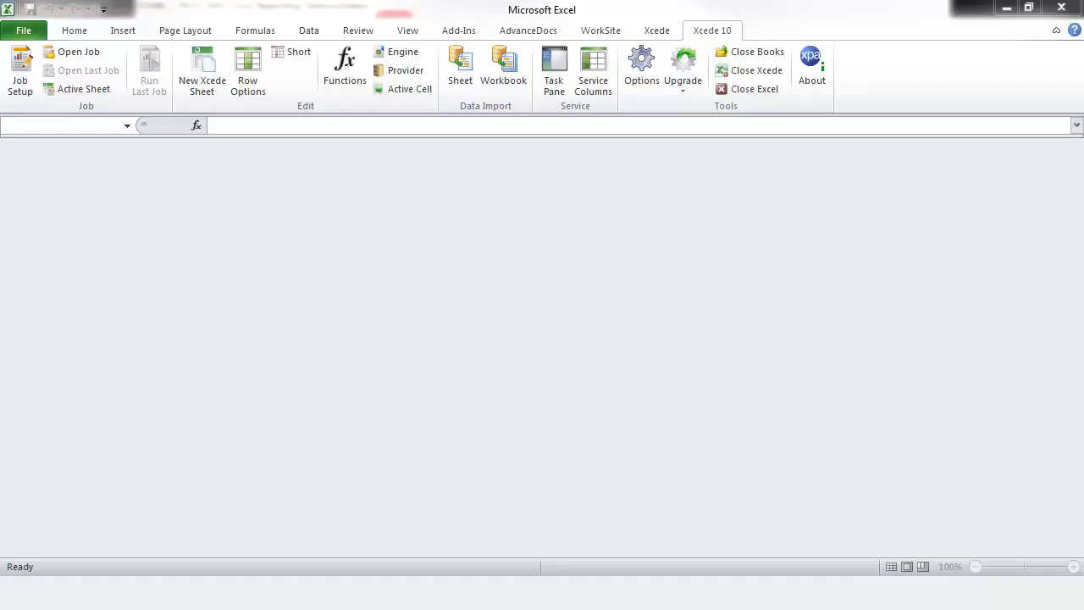
- Switch to Windows Explorer, open the Custom Sheets V10 Upgrade folder and widen the window and Type column to show the full file types
key(alt+Tab)
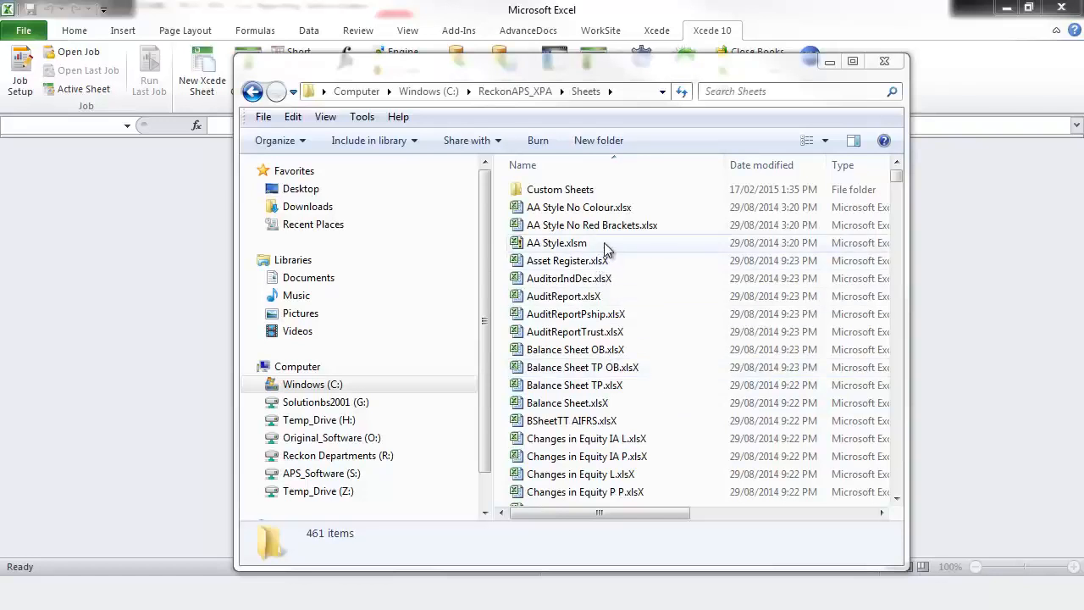
double_click(575, 196)
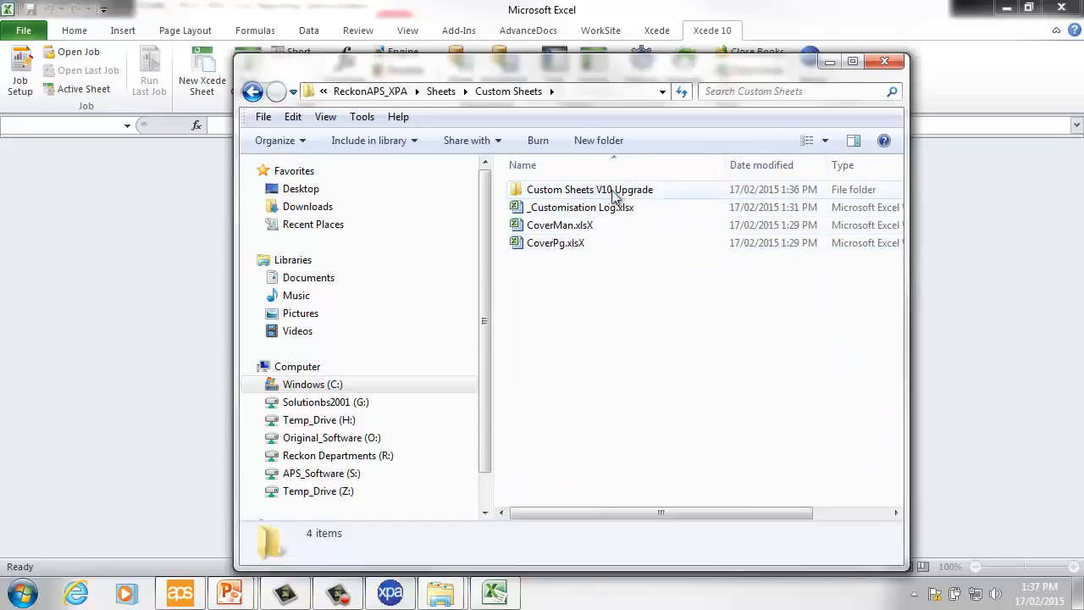
double_click(641, 191)
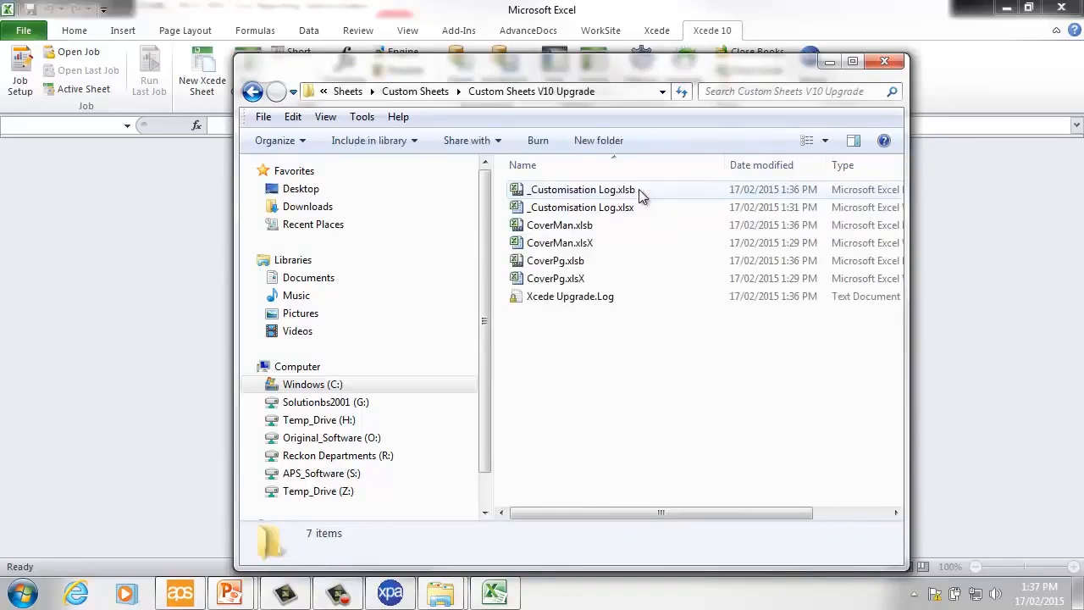
drag(906, 471, 987, 473)
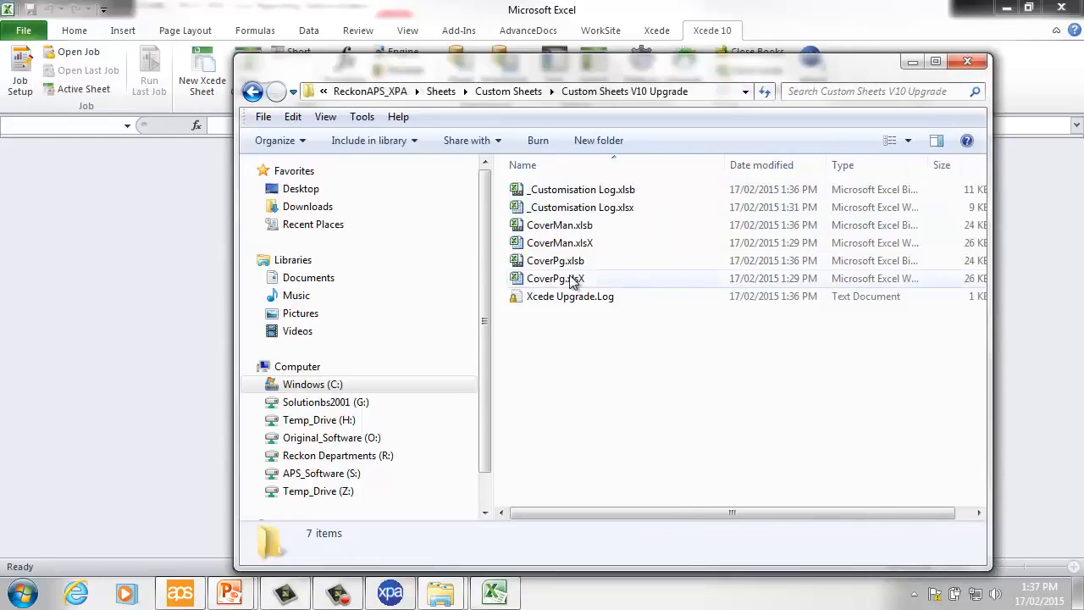
drag(929, 165, 987, 164)
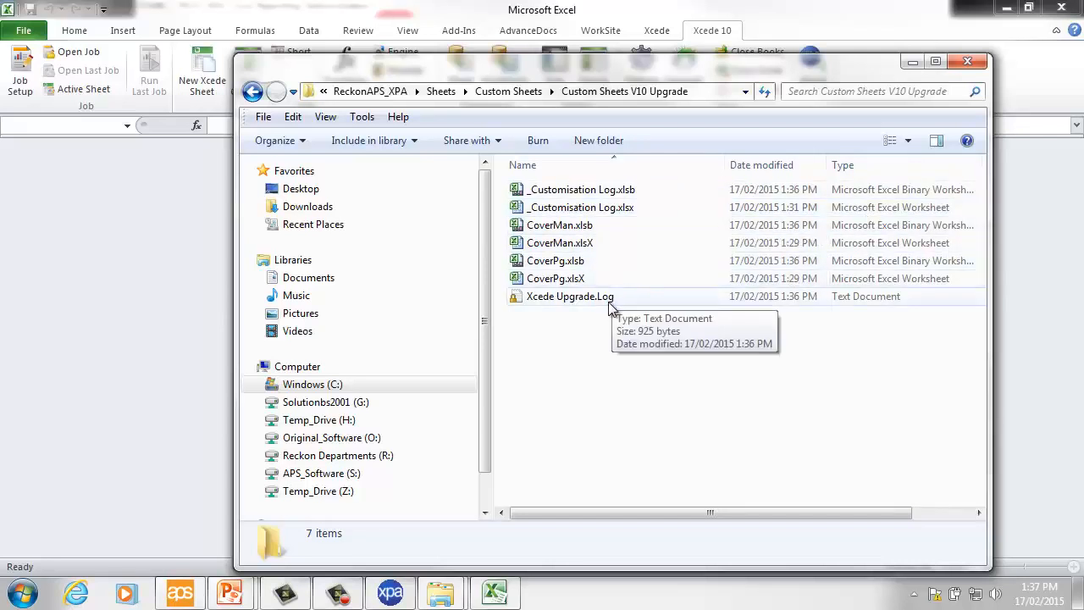
- Delete _Customisation Log.xlsb from the Custom Sheets V10 Upgrade folder
click(621, 193)
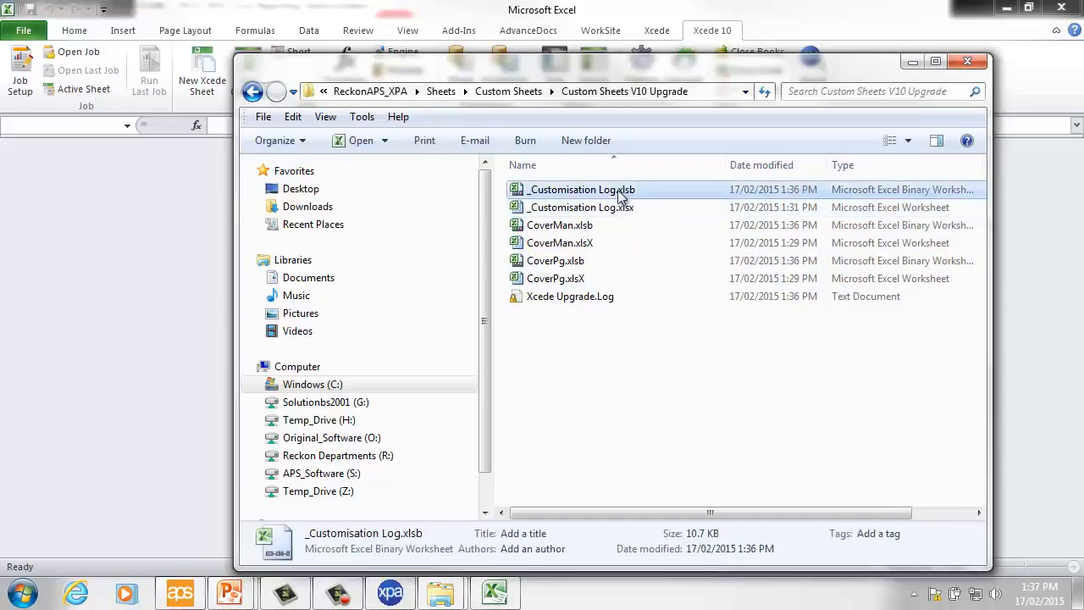
key(Delete)
key(Return)
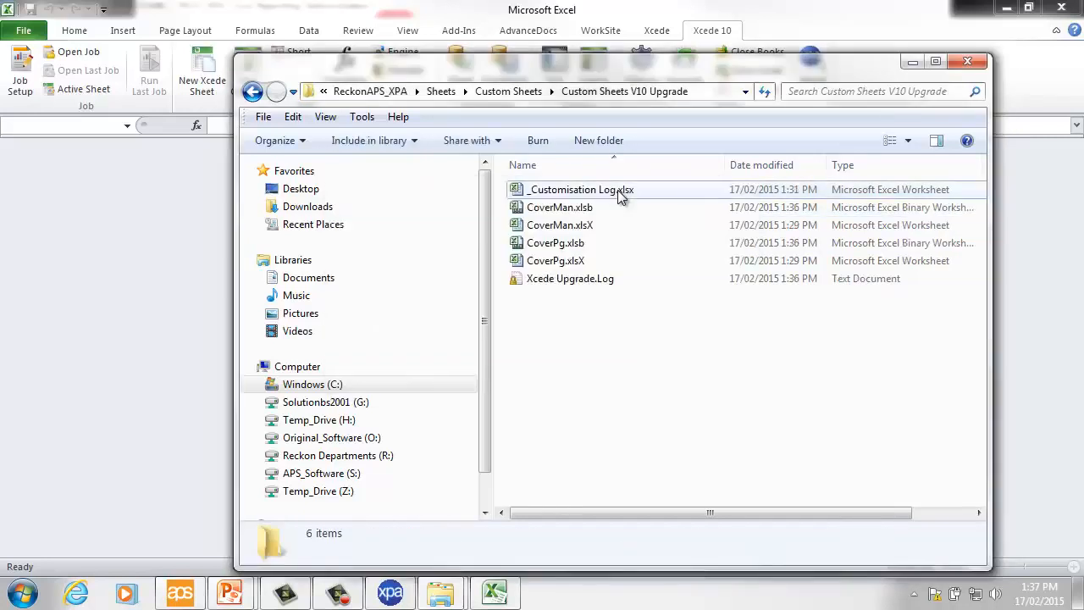
- Open Xcede Upgrade.Log, review the start and completion entries for each workbook, and close it
double_click(553, 284)
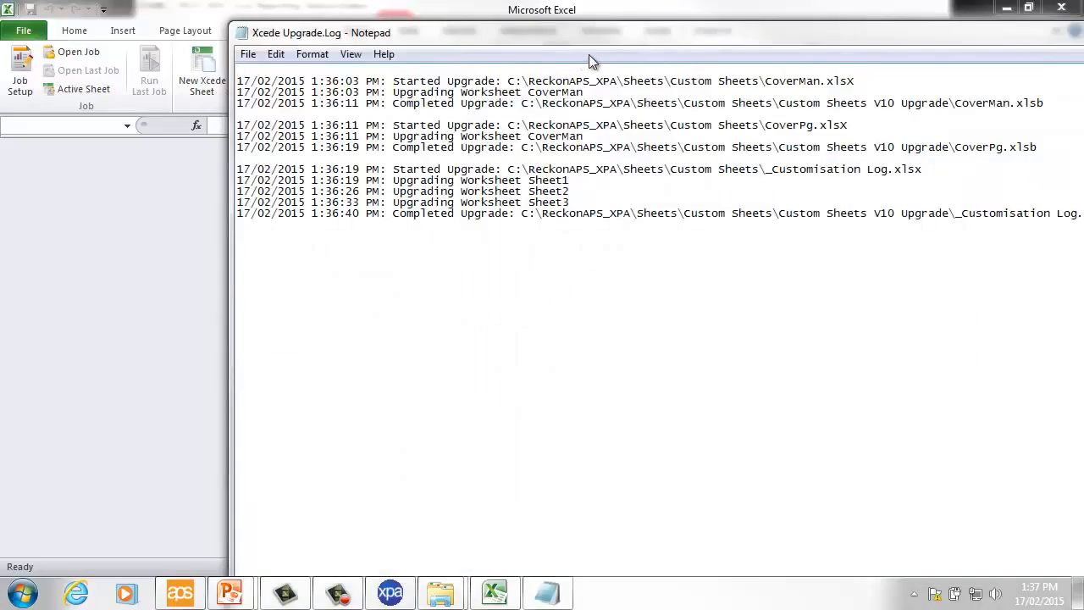
drag(627, 47, 426, 36)
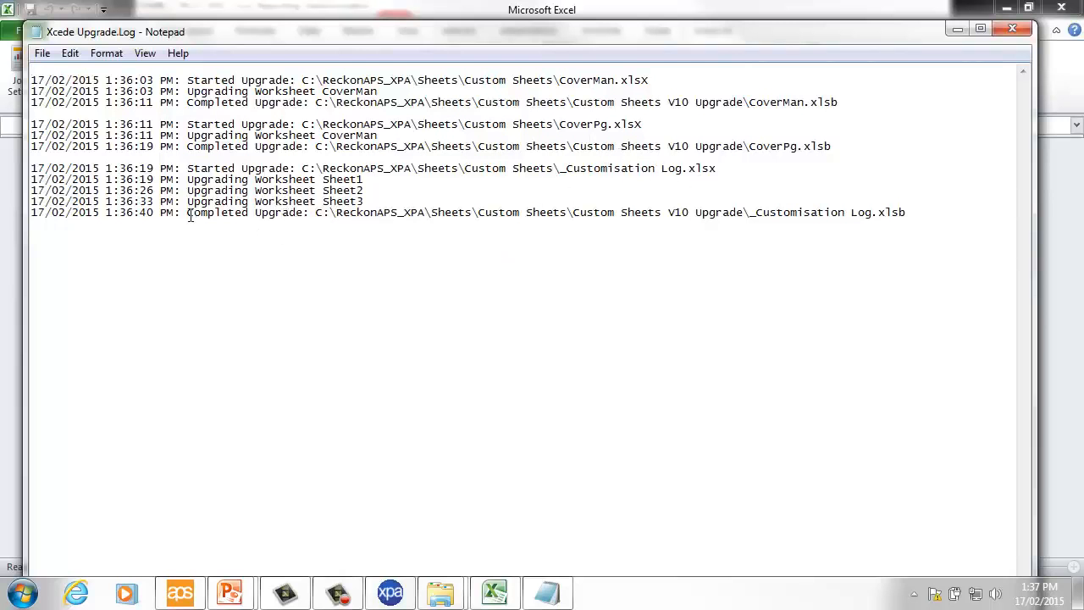
click(923, 218)
click(1012, 29)
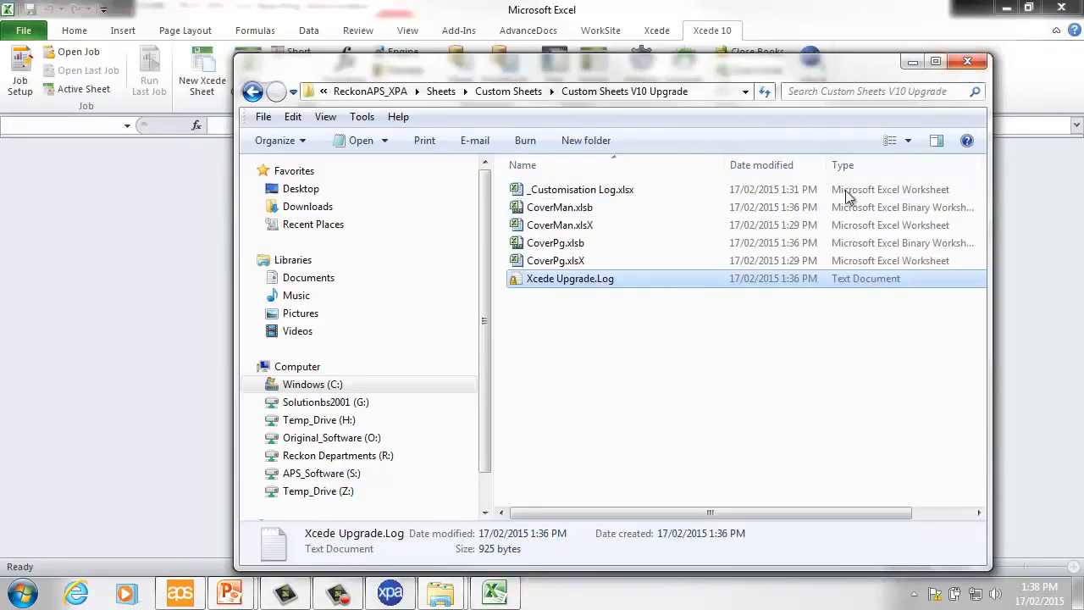
- Copy all files from Custom Sheets V10 Upgrade into the parent Custom Sheets folder, skipping the files that already exist there
click(596, 223)
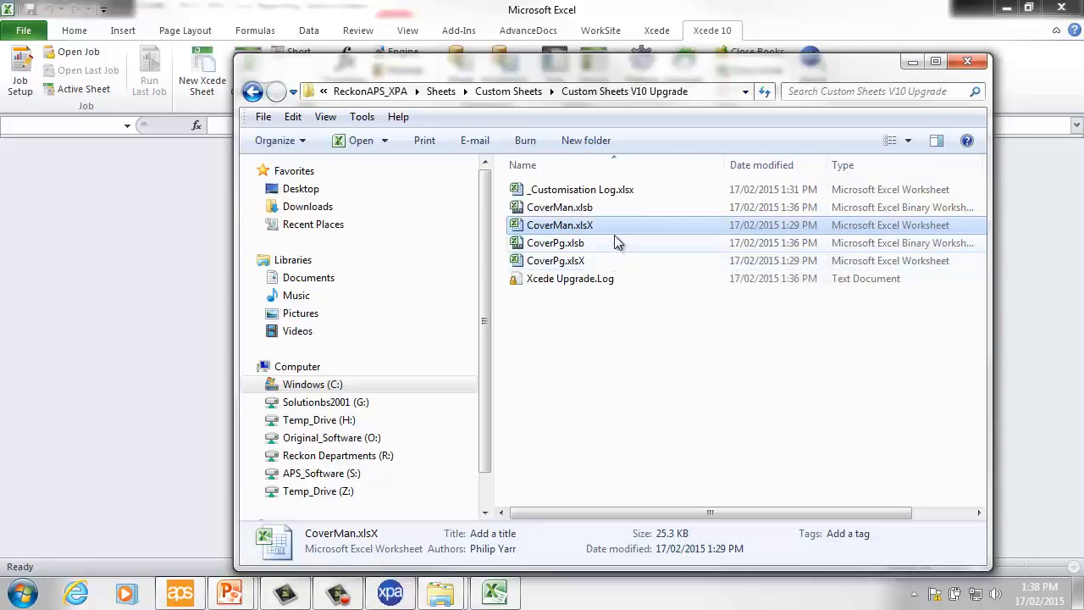
click(618, 243)
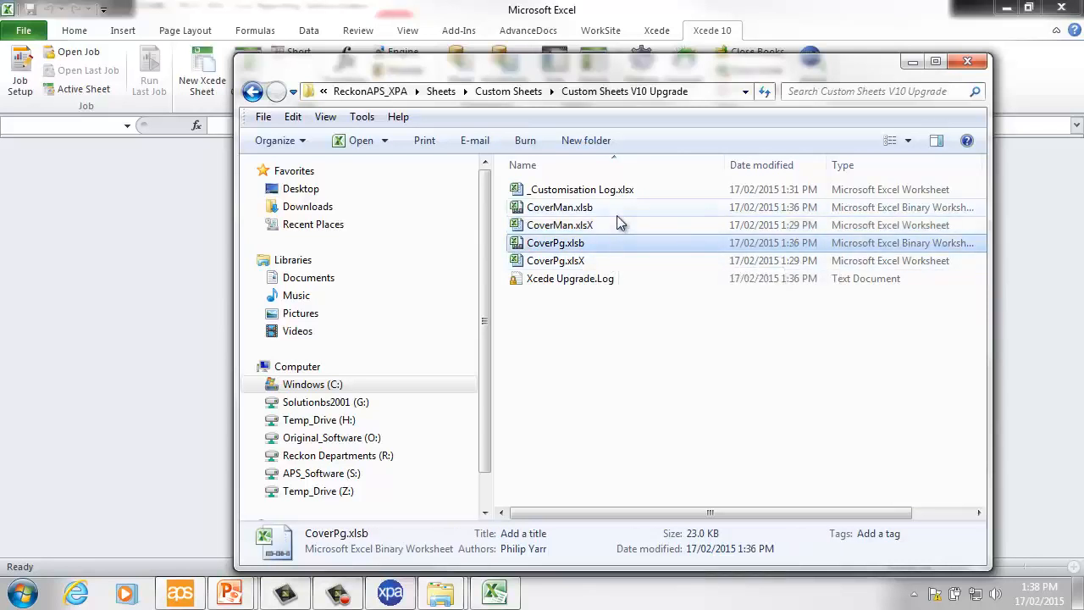
shift+click(616, 210)
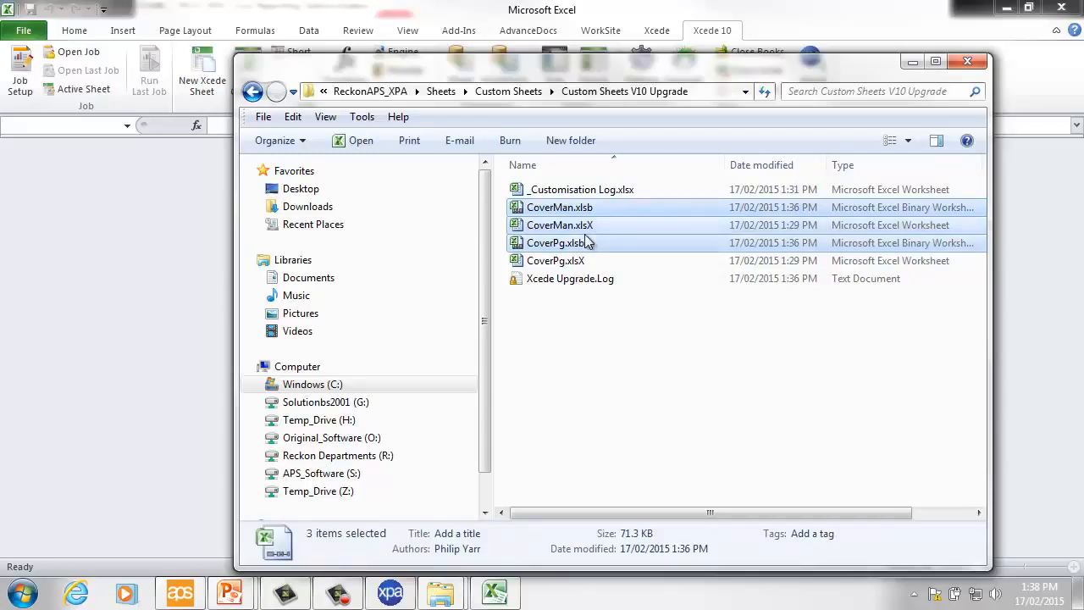
key(ctrl+a)
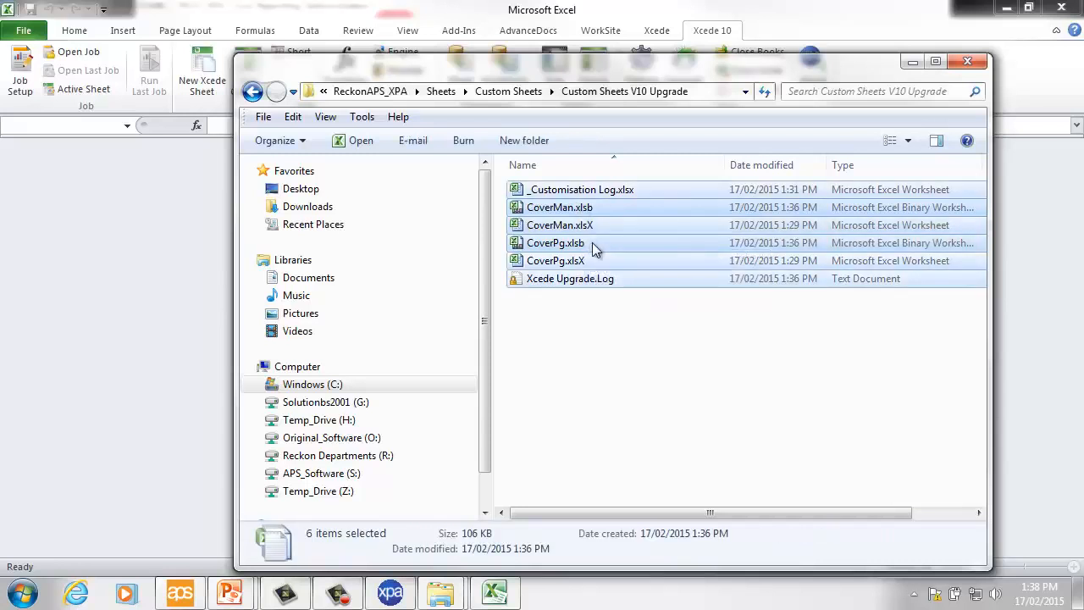
click(508, 91)
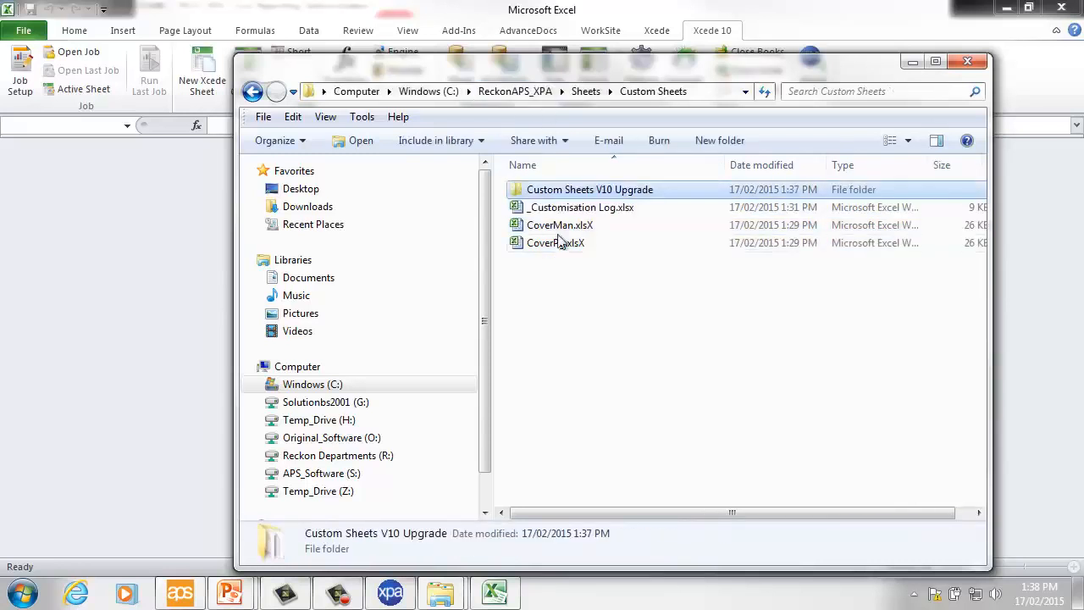
right_click(579, 291)
click(606, 430)
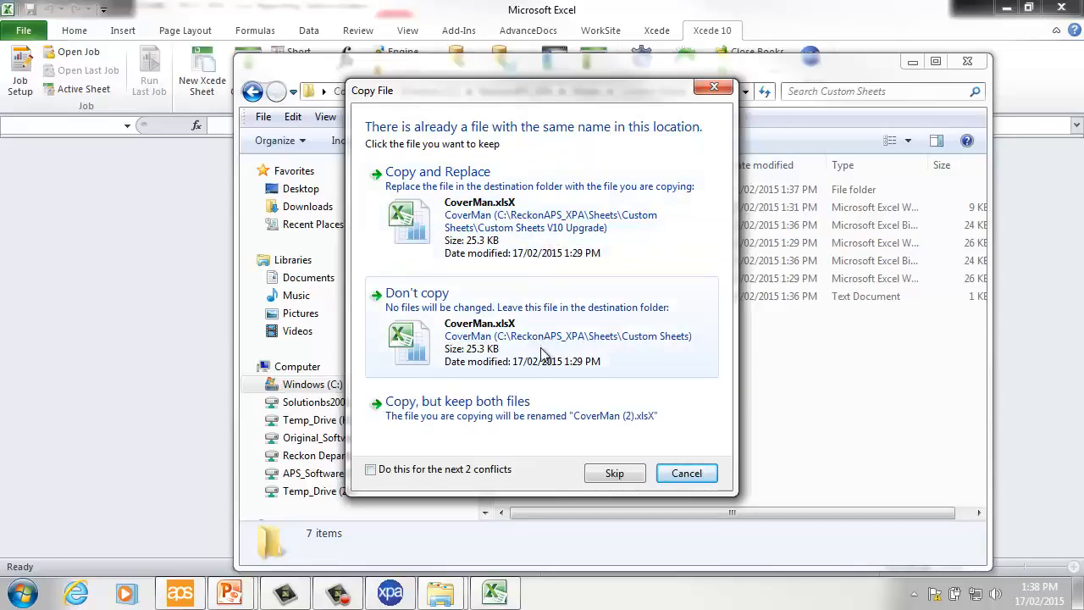
click(428, 472)
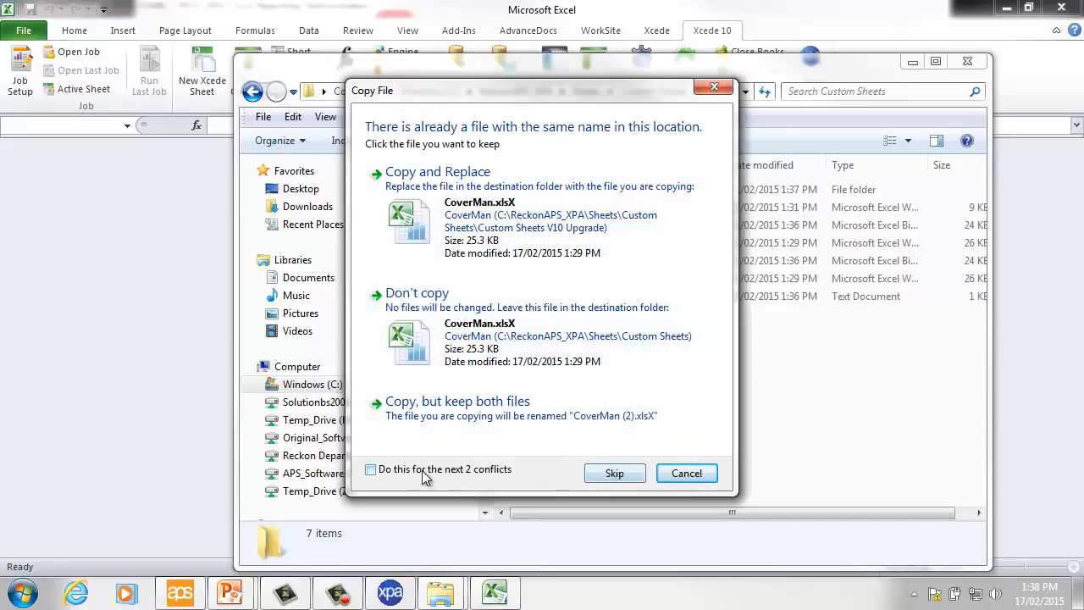
click(603, 475)
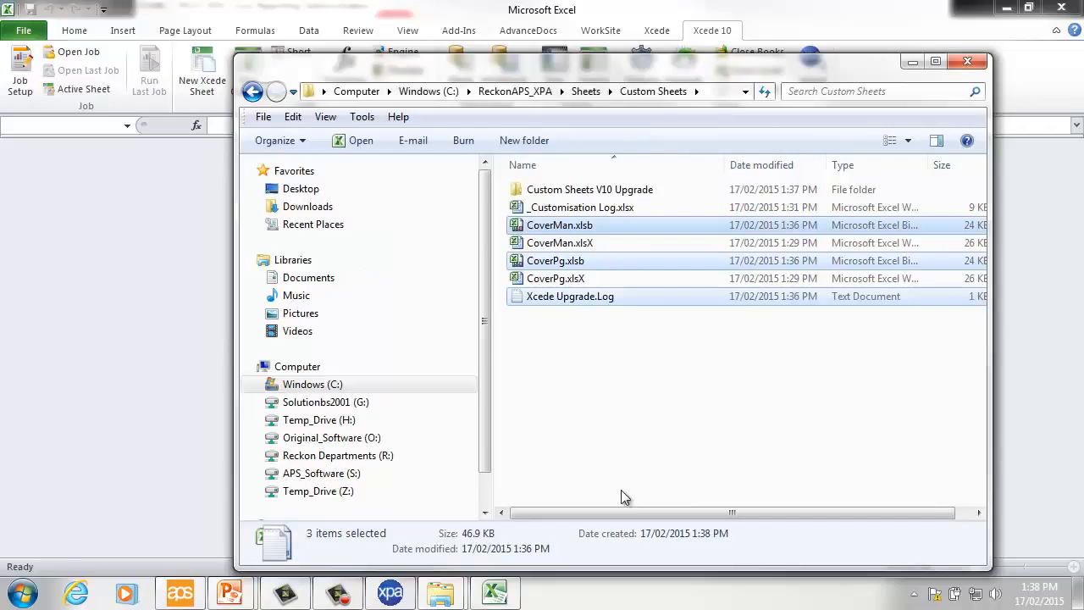
click(710, 422)
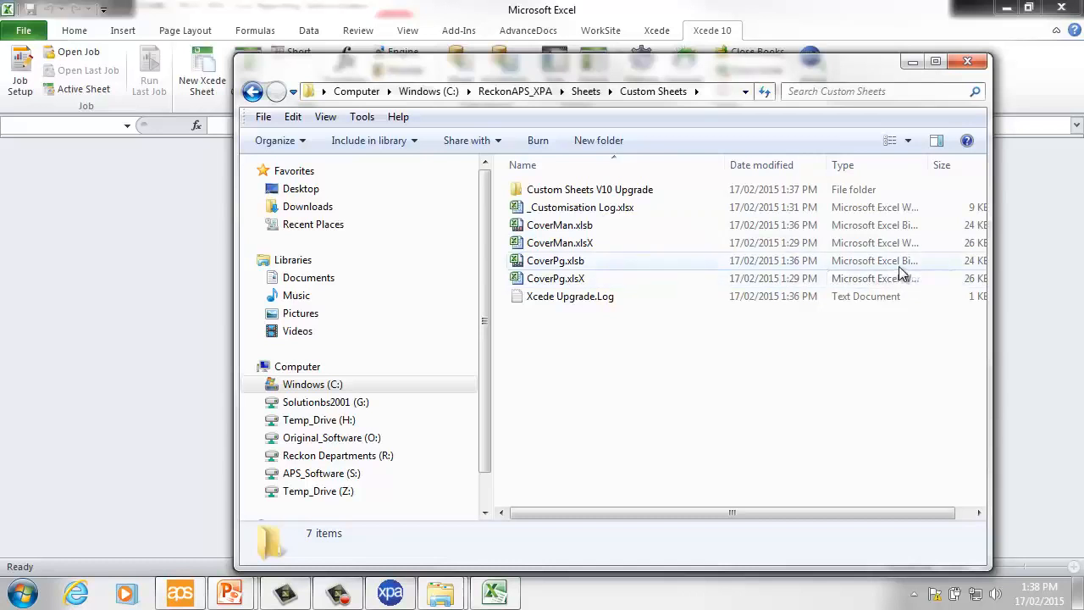
- Go up to the Sheets folder, maximise the window and select all its contents to check the master sheet files
click(585, 92)
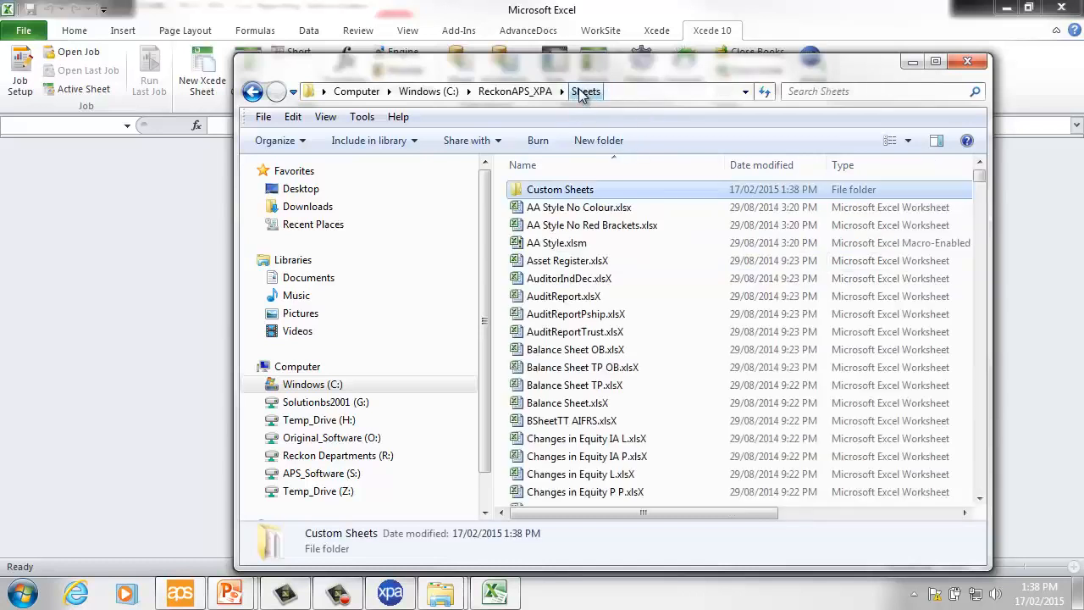
click(937, 61)
key(ctrl+a)
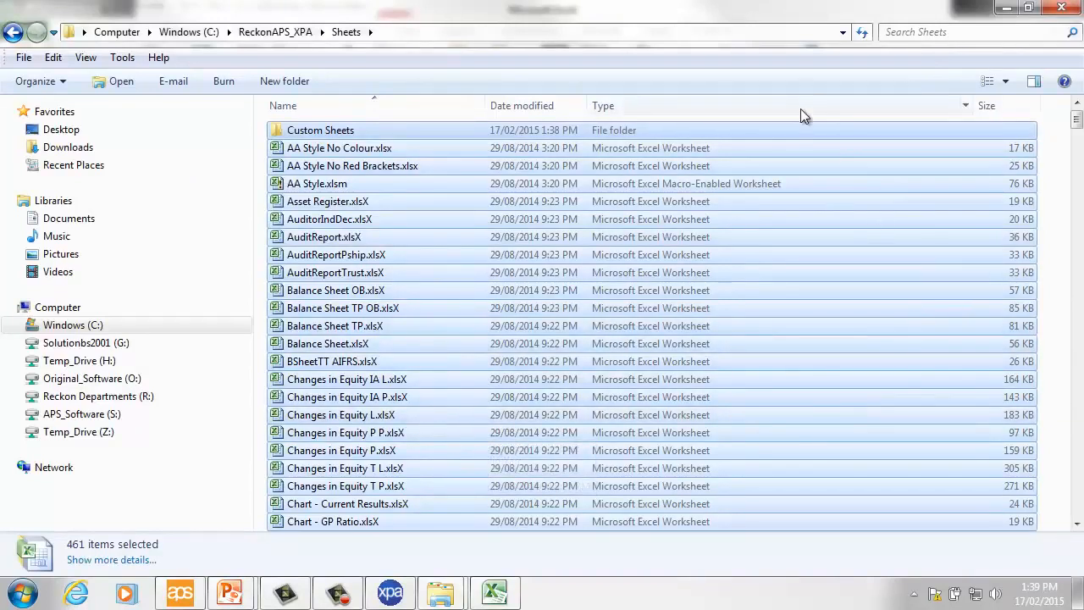
click(450, 131)
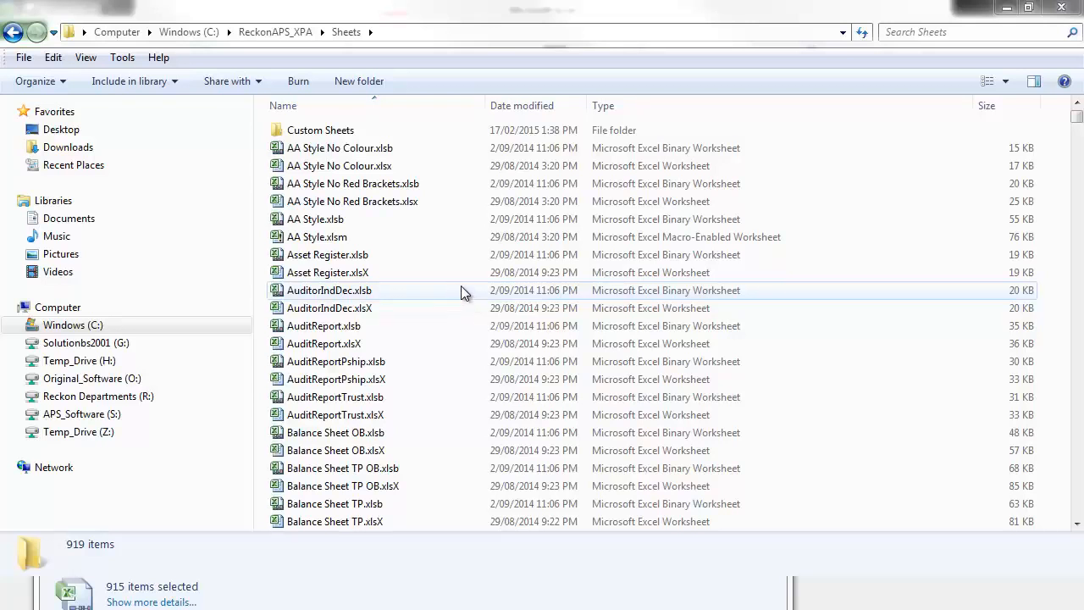
- Compare the .xlsb sheets with the older .xlsx and .xlsm versions alongside them in the Sheets folder
click(353, 271)
key(ctrl+a)
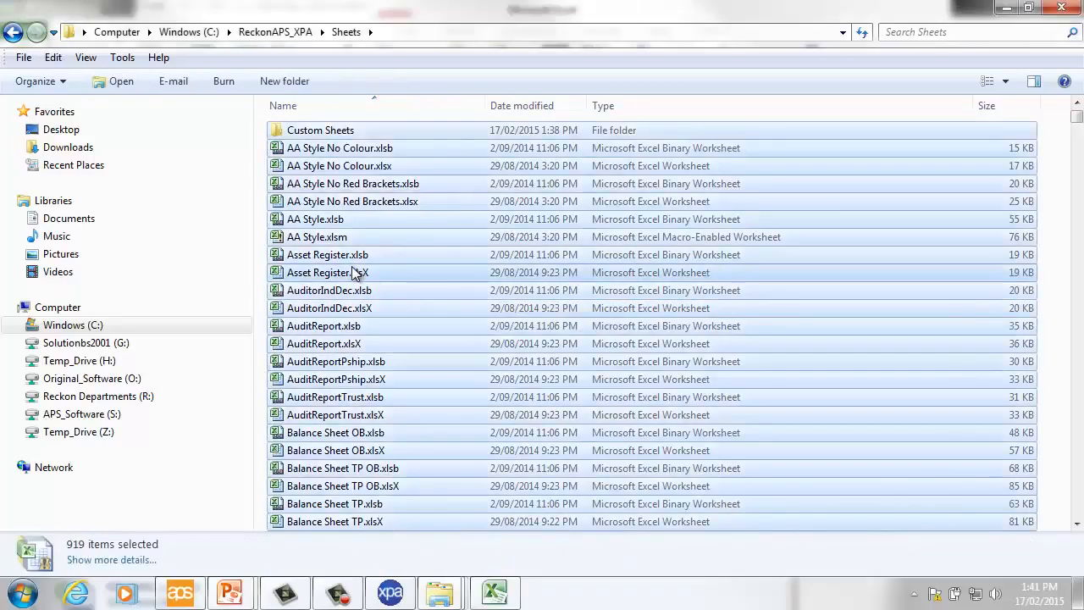
click(423, 291)
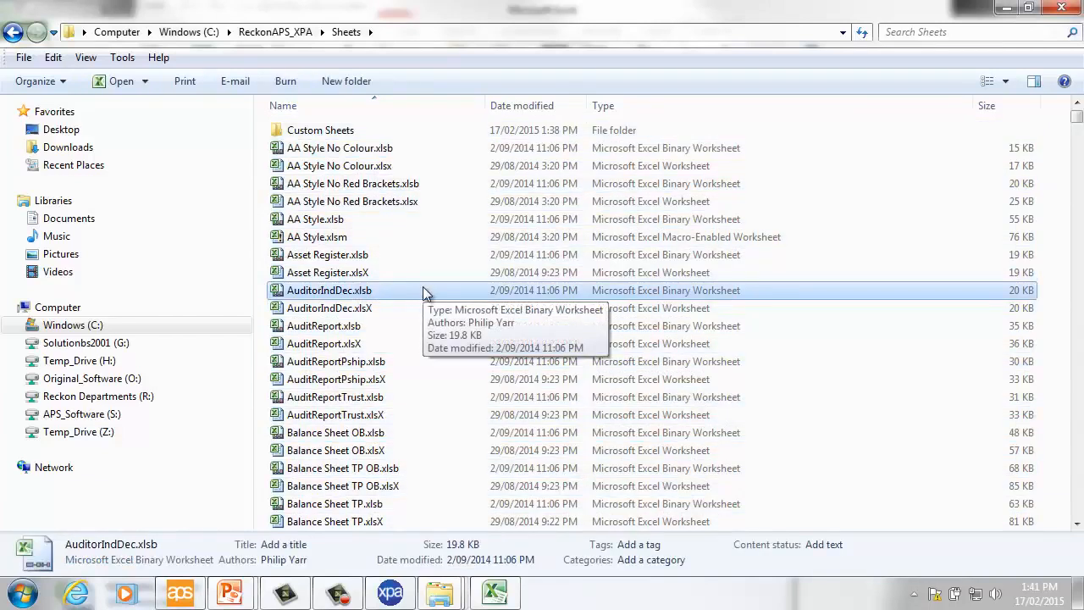
mouse_move(359, 241)
click(359, 236)
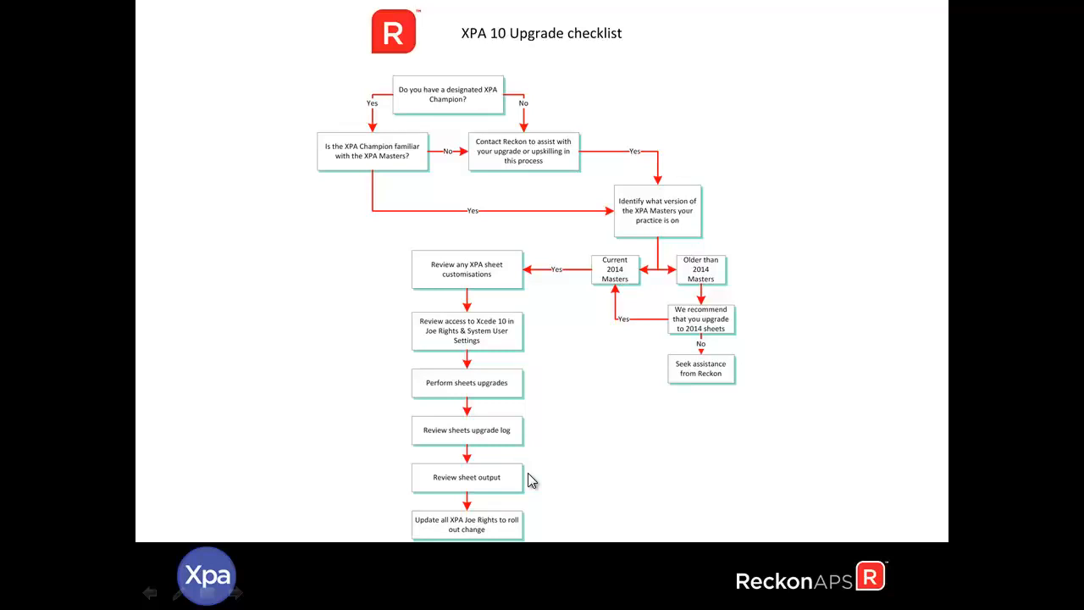
- Switch from the presentation to XPA and open DAWSON DA SILVA COMPANY PTY LTD.XPA, clearing its existing log entry
key(super+Tab)
key(super+Tab)
key(super+Tab)
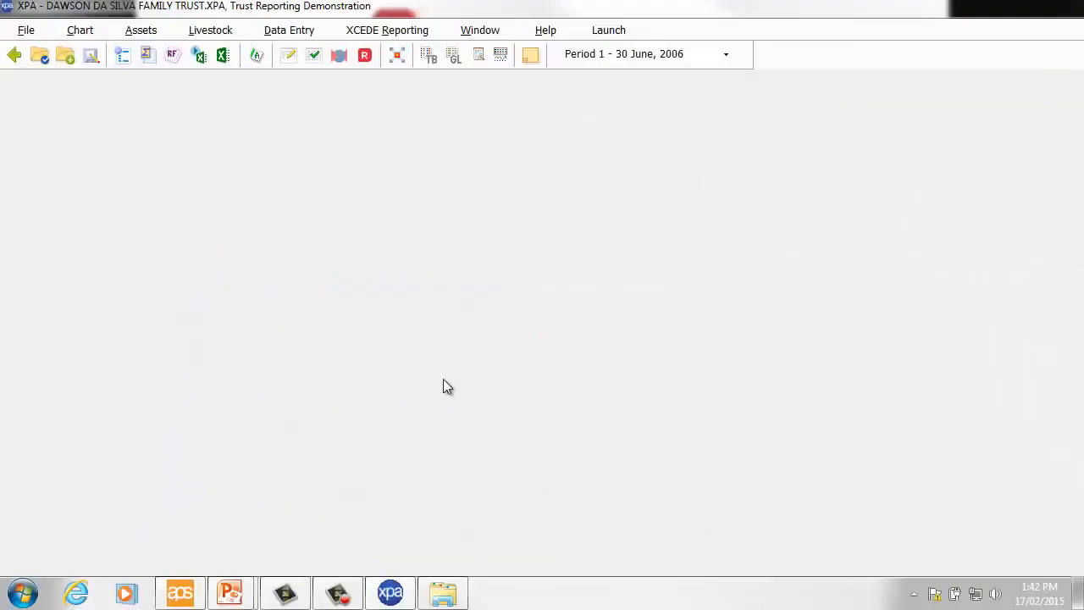
click(23, 32)
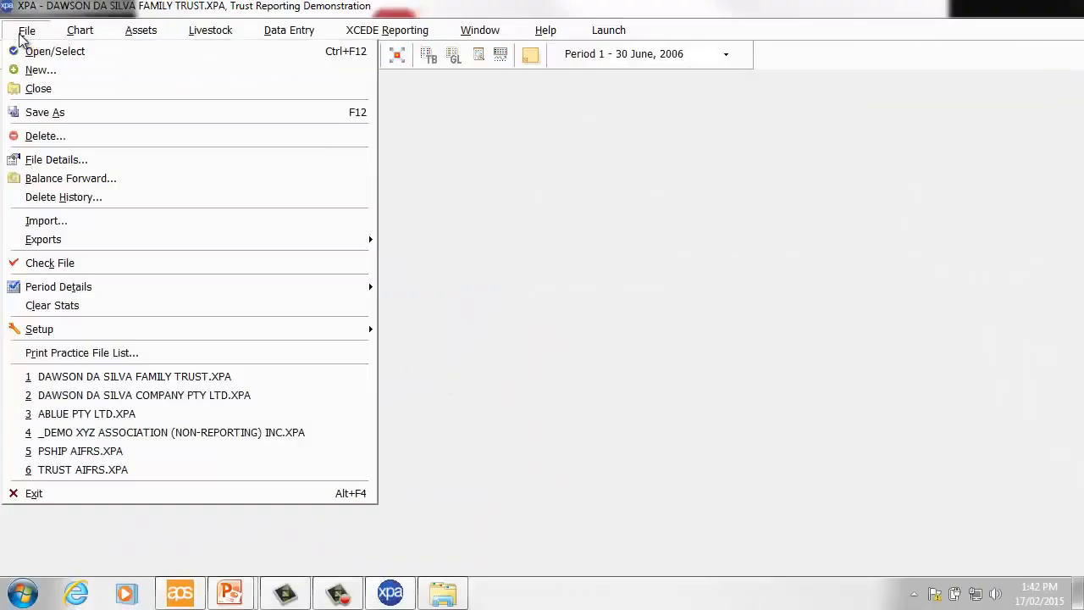
click(96, 391)
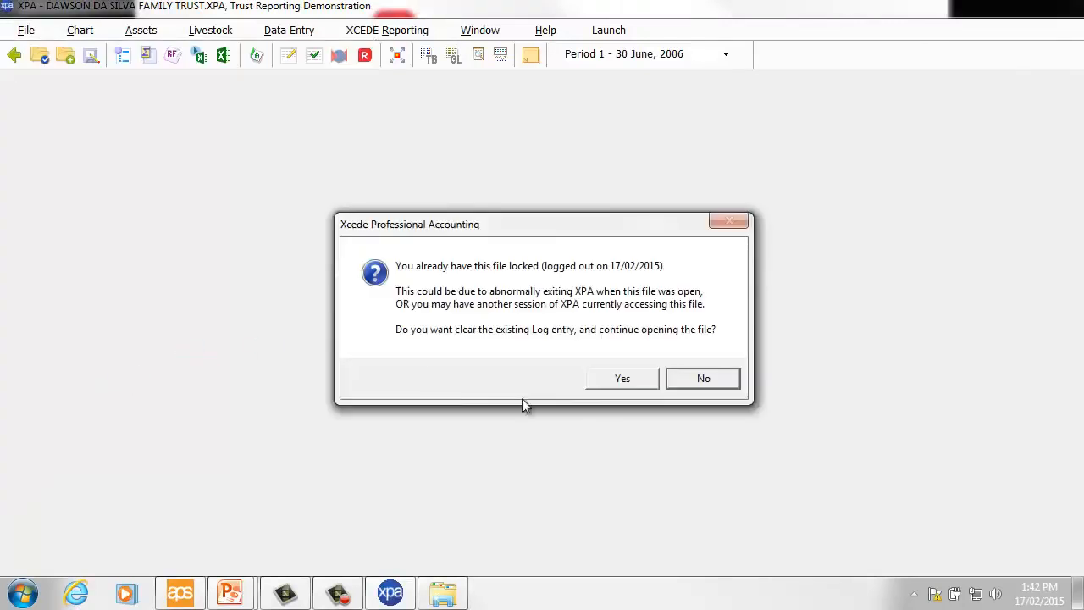
click(600, 386)
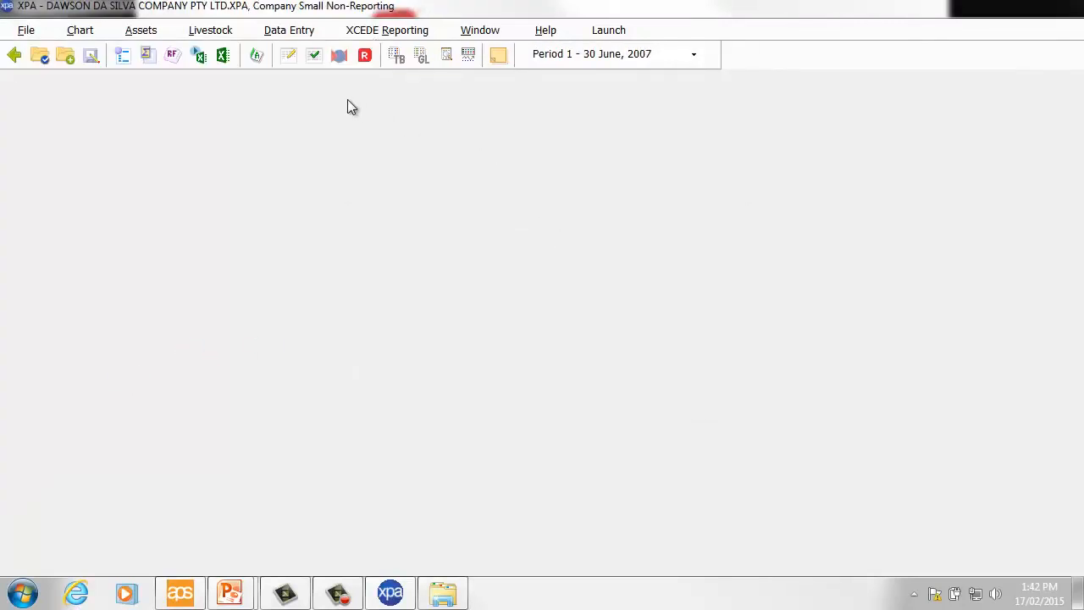
- Open the Financial Reporting Fields, look over the template sections and close the window
click(376, 34)
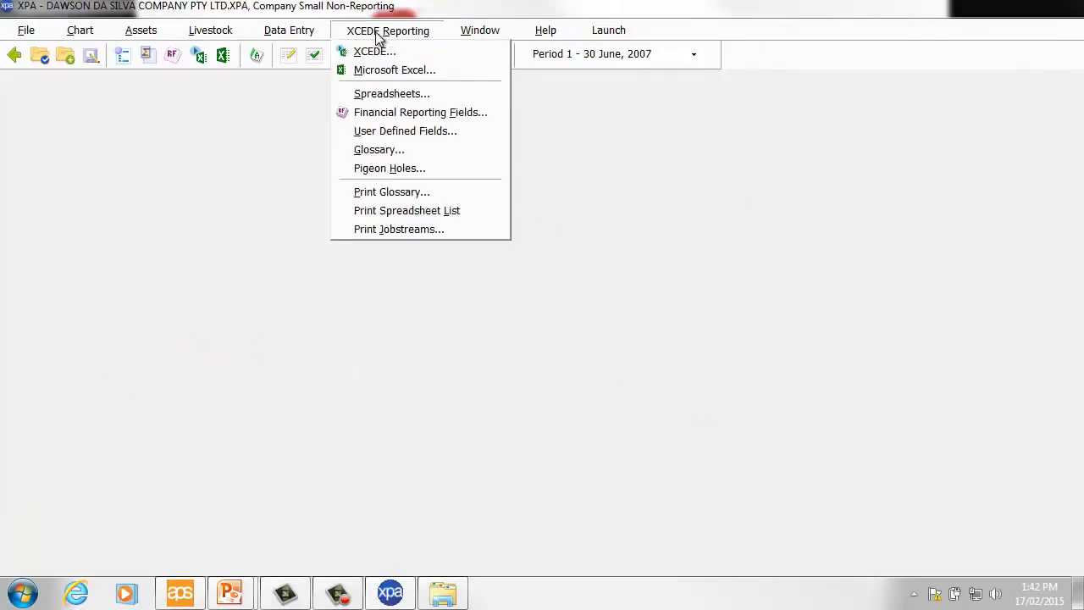
click(471, 119)
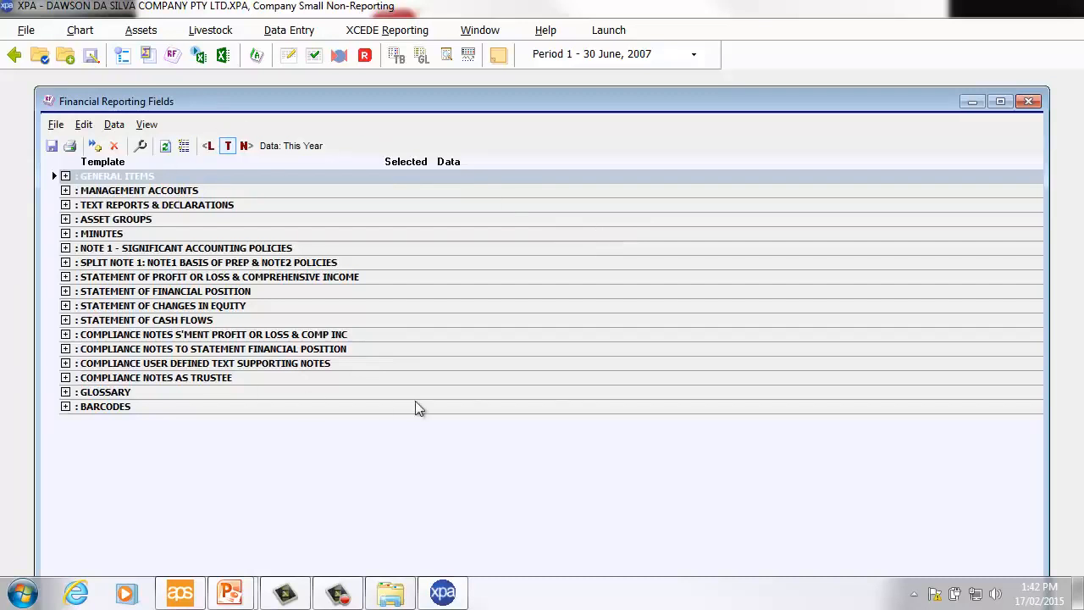
click(1029, 102)
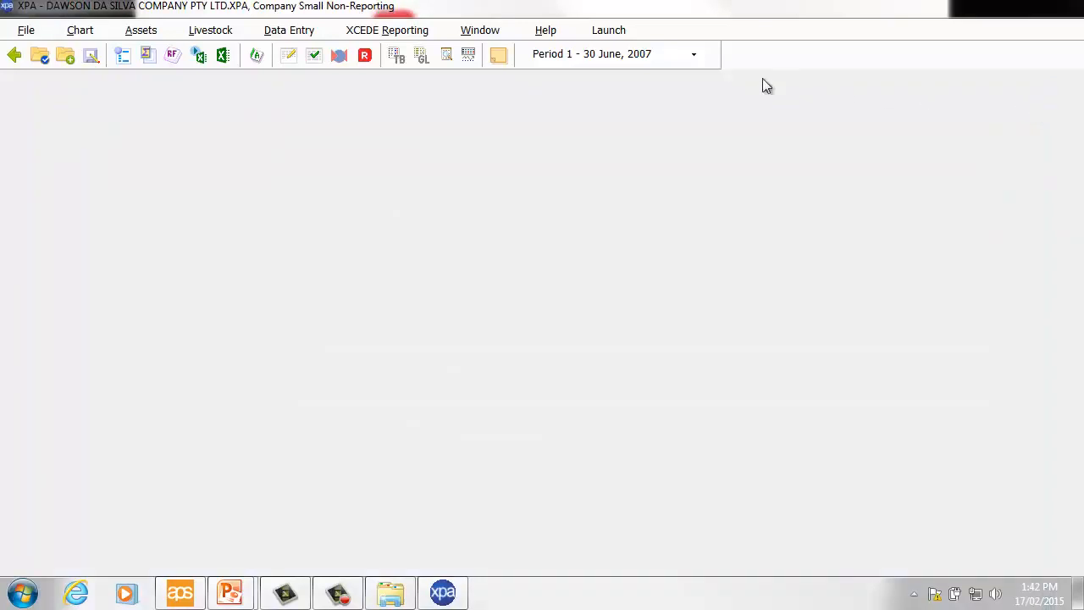
- Open the XCEDE jobstream window, move it into view and load the MANCOMPANY jobstream
click(403, 34)
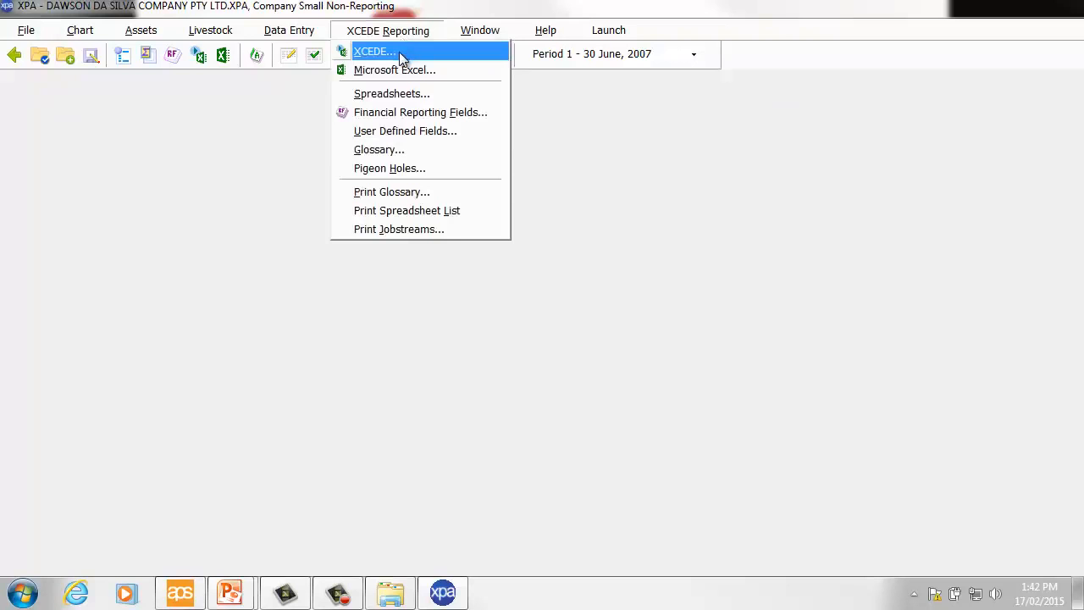
click(399, 51)
drag(612, 97, 416, 99)
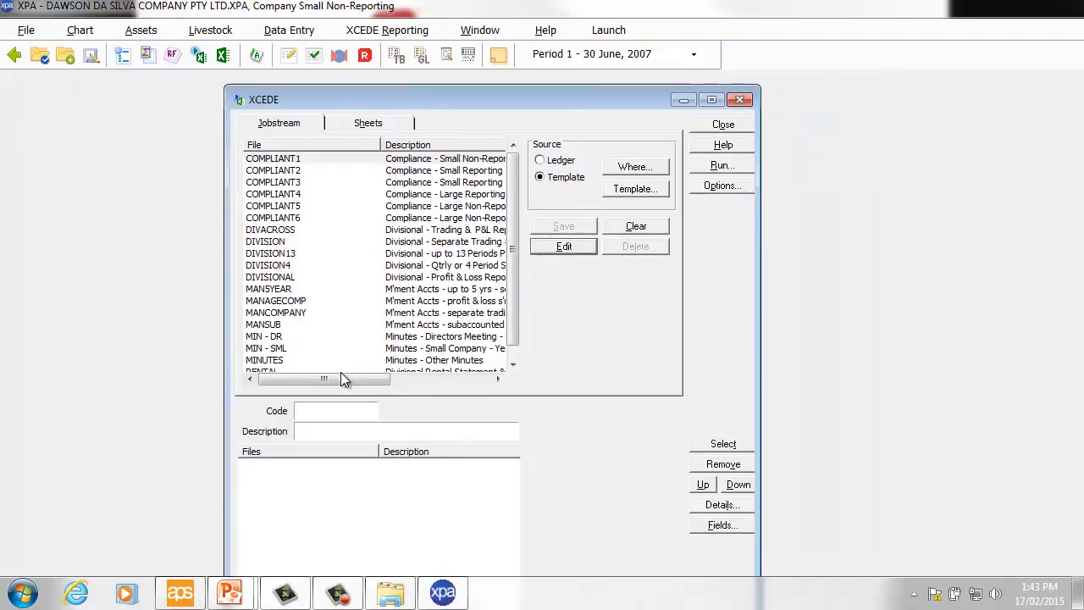
double_click(292, 311)
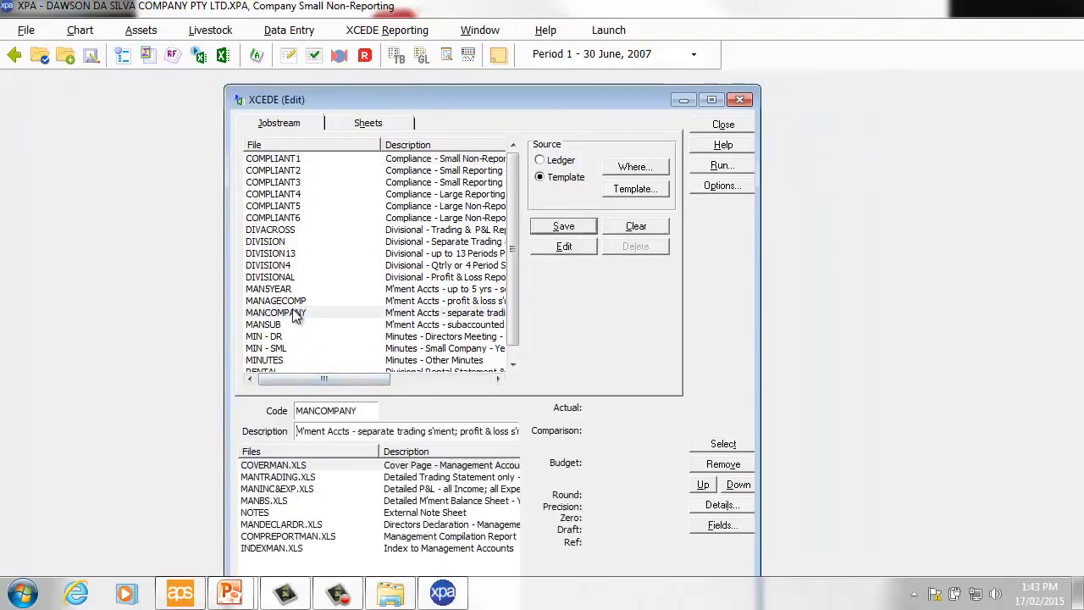
- Run the MANCOMPANY jobstream with the Use Xcede 10 option enabled
click(734, 165)
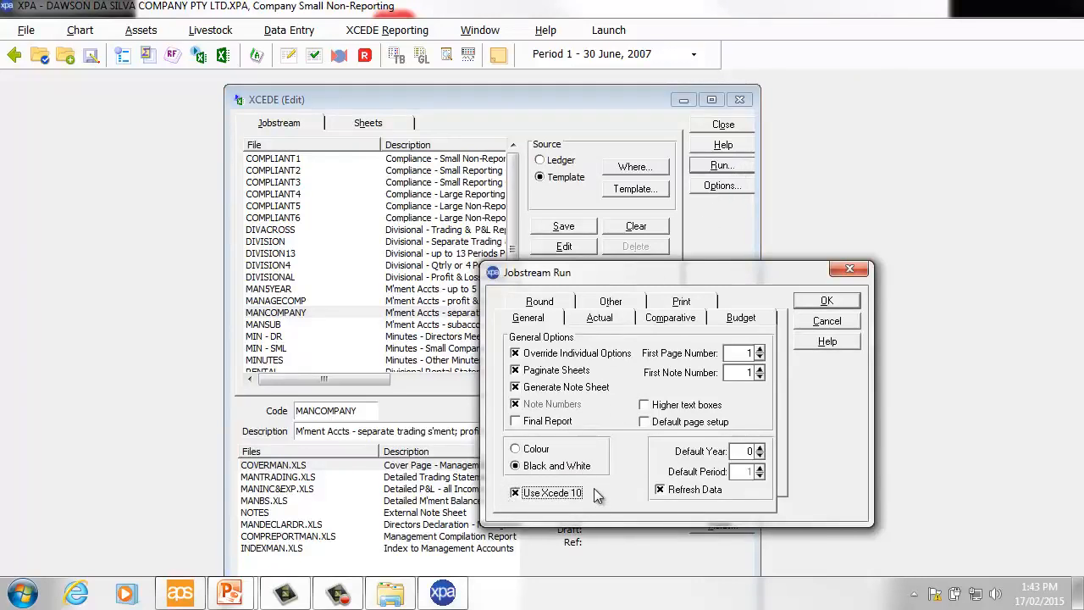
click(534, 499)
click(535, 501)
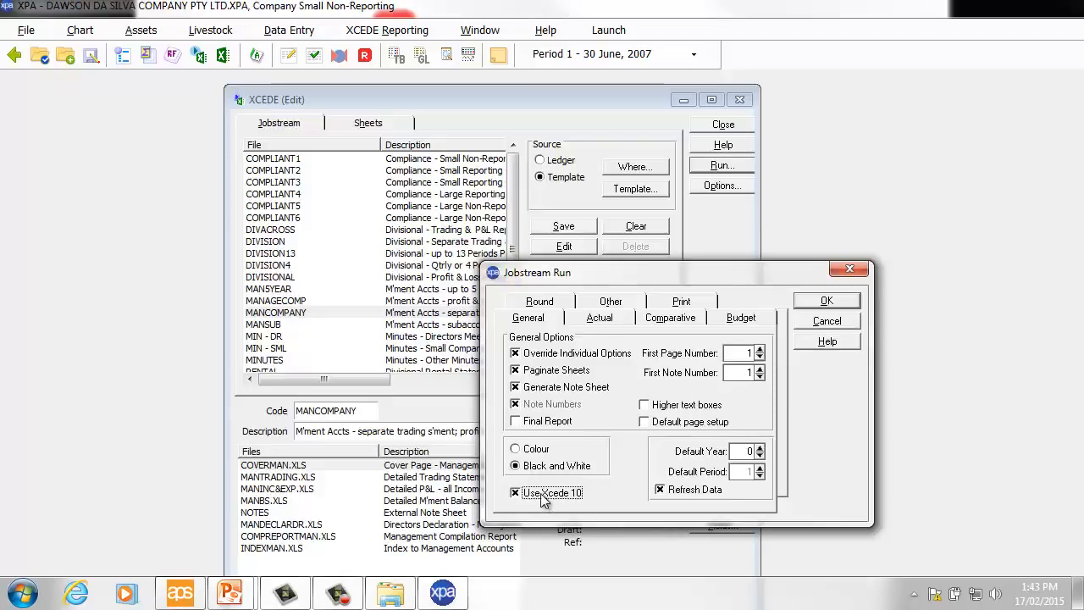
click(543, 499)
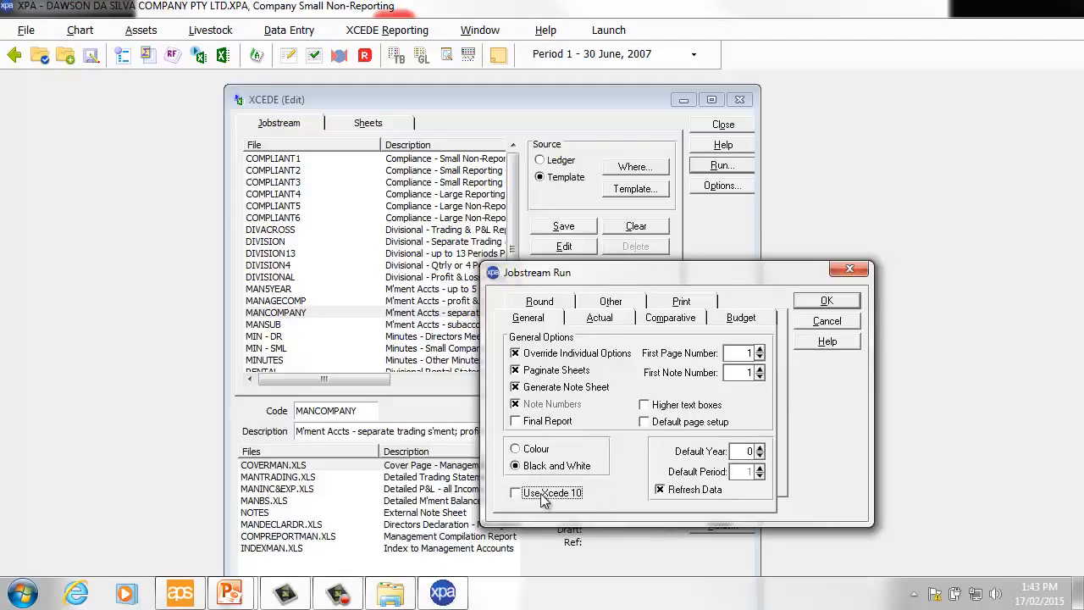
click(543, 499)
click(828, 301)
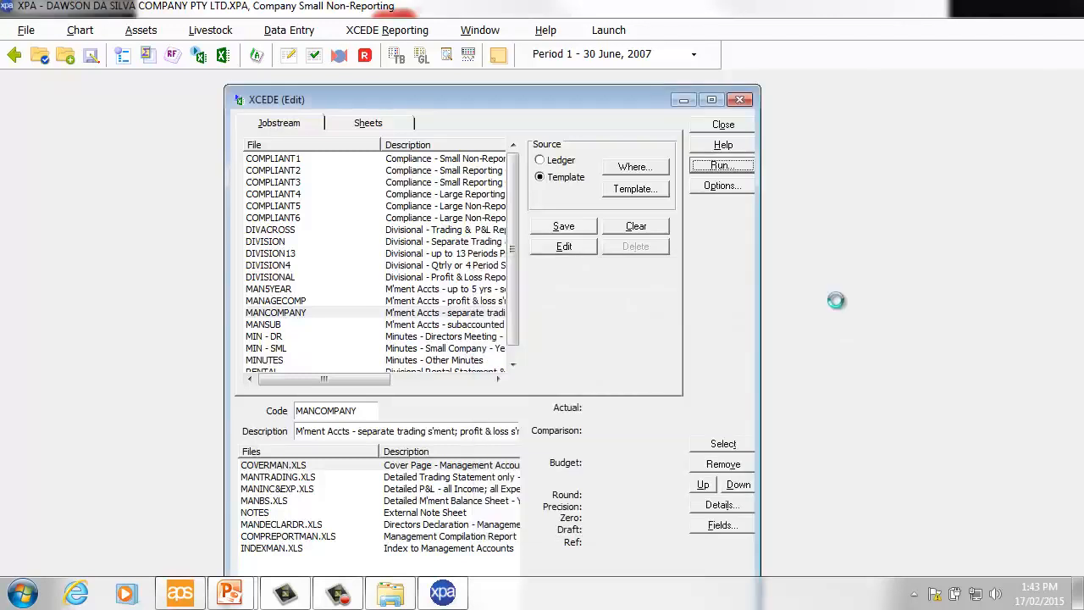